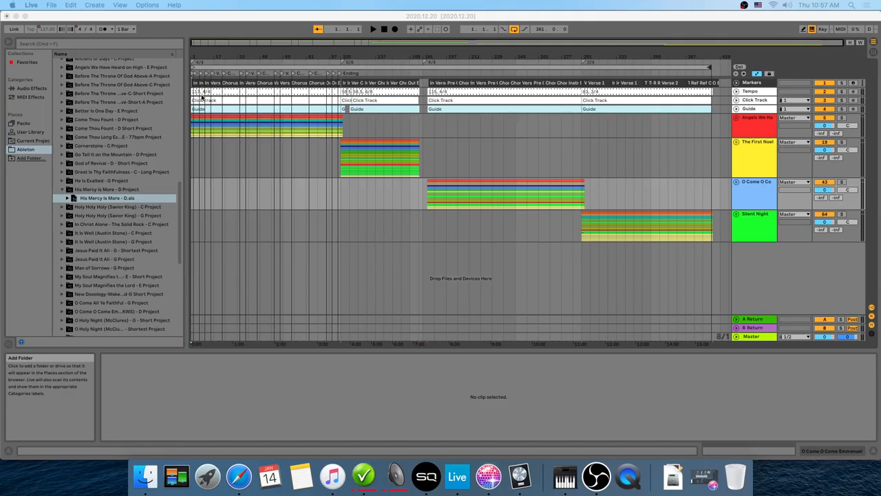
# - Open MultiTrack.als from the How Great Thou Art folder in the Ableton directory, discarding changes to the 2020.12.20 set
pyautogui.click(104, 18)
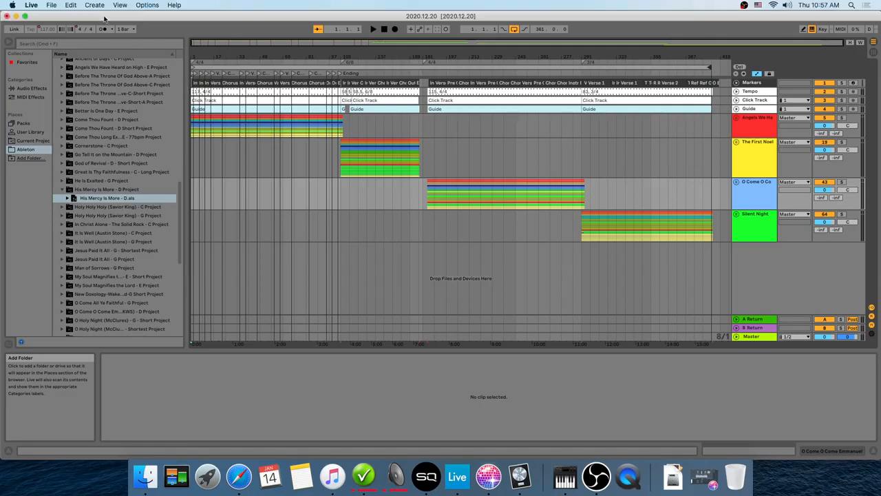
pyautogui.click(51, 6)
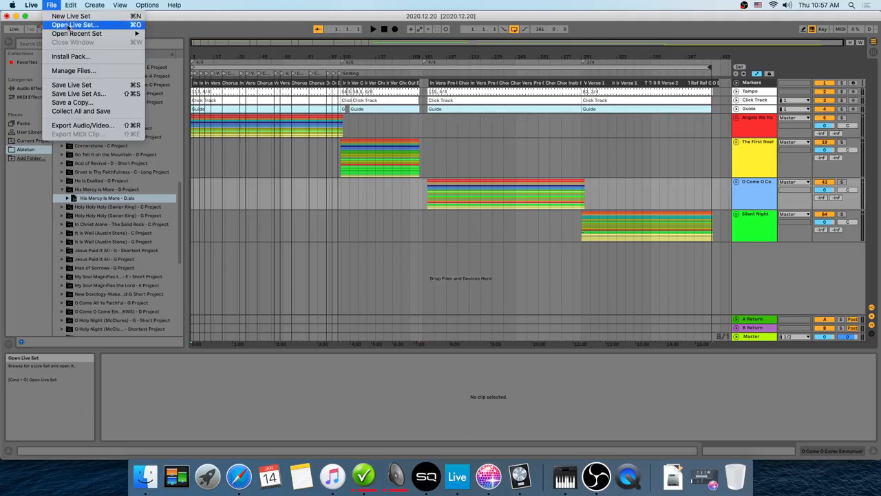
pyautogui.click(69, 25)
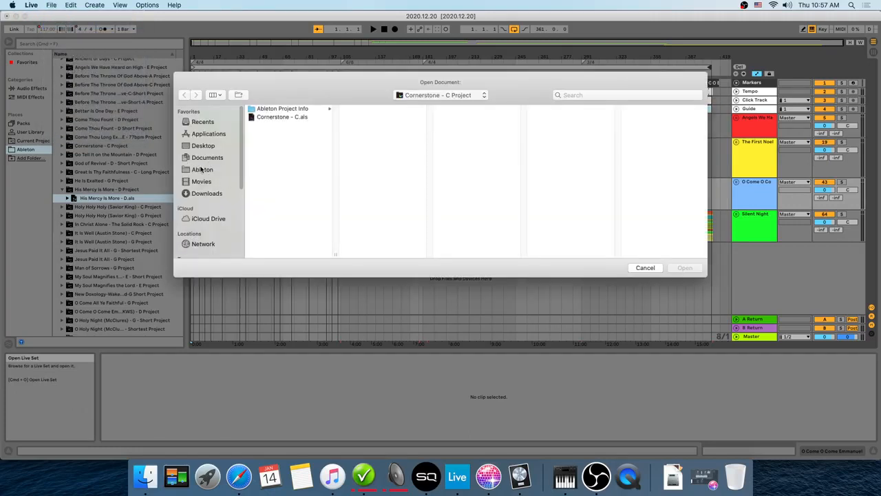
pyautogui.click(202, 170)
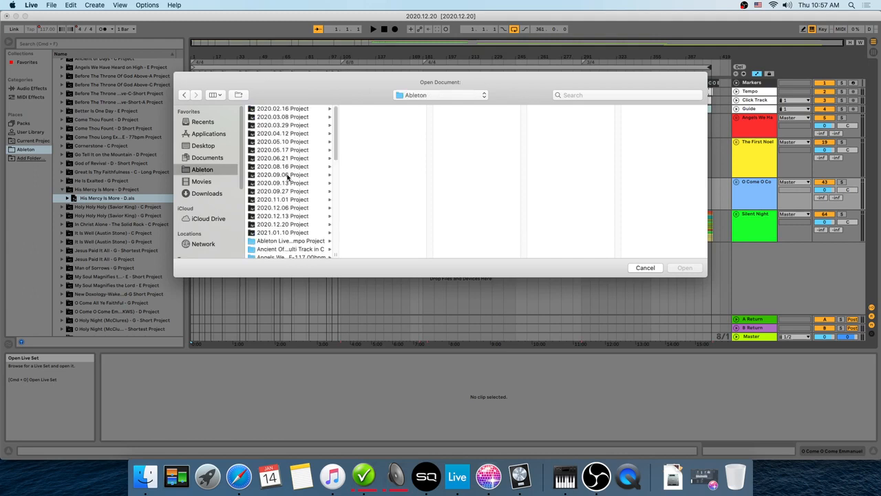
pyautogui.scroll(-3, 289, 177)
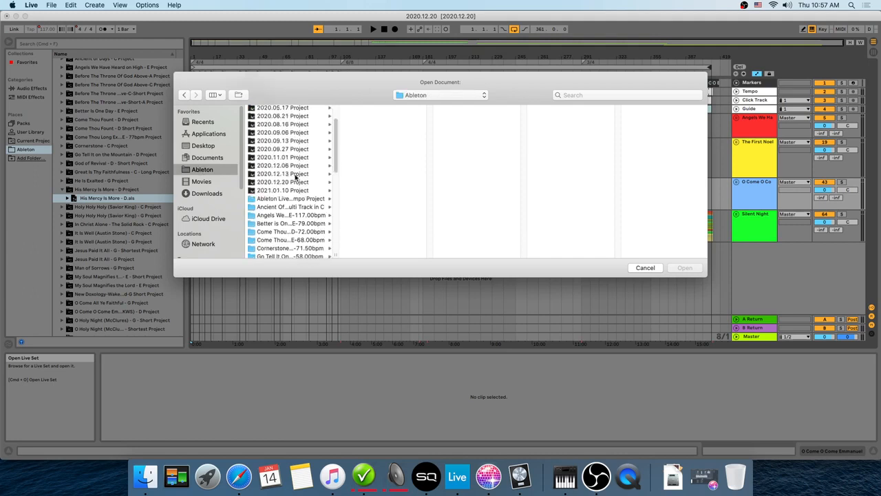
pyautogui.scroll(-3, 296, 177)
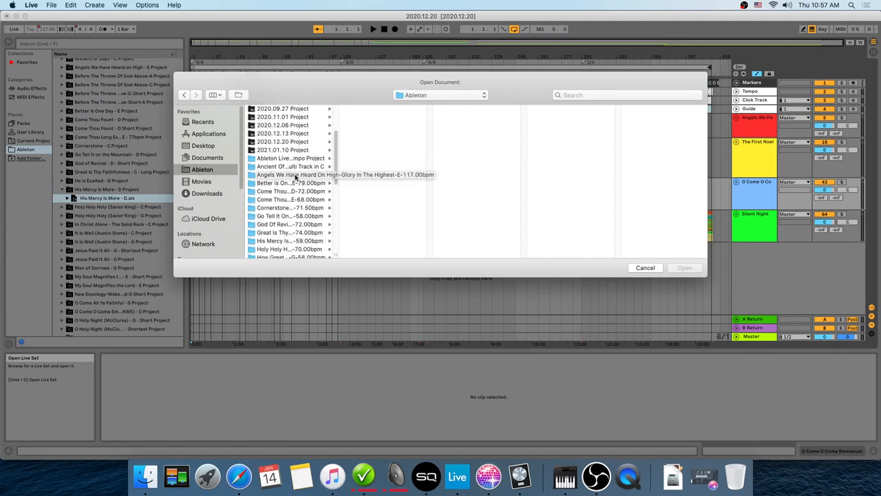
pyautogui.scroll(-3, 296, 177)
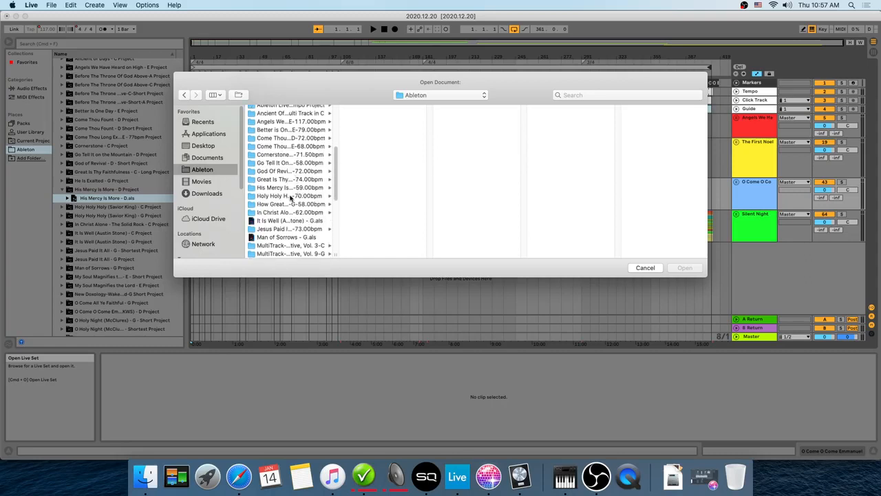
pyautogui.click(285, 204)
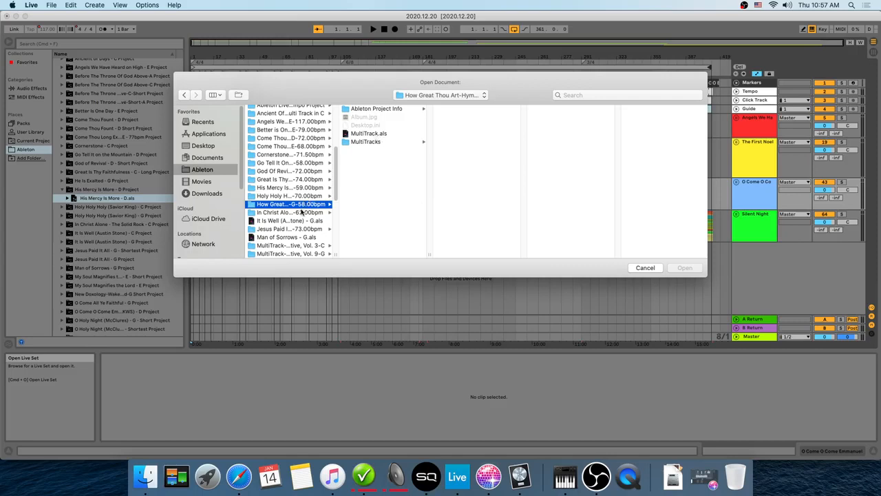
pyautogui.click(378, 134)
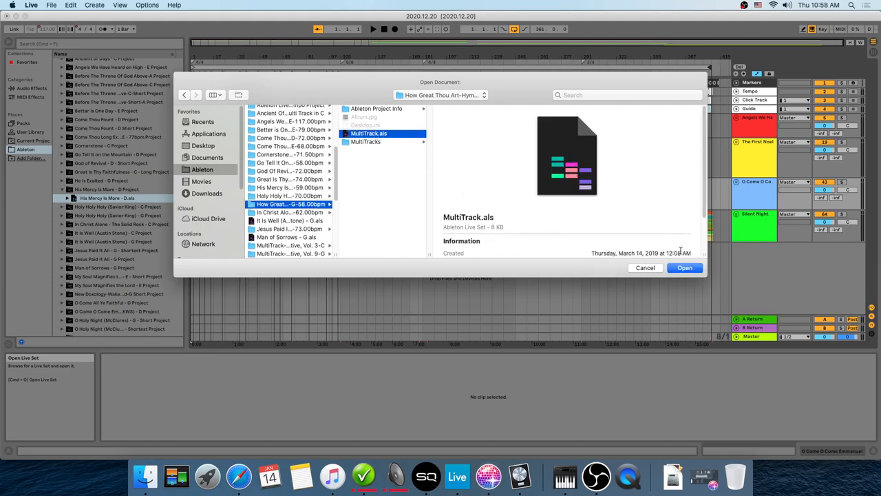
pyautogui.click(686, 268)
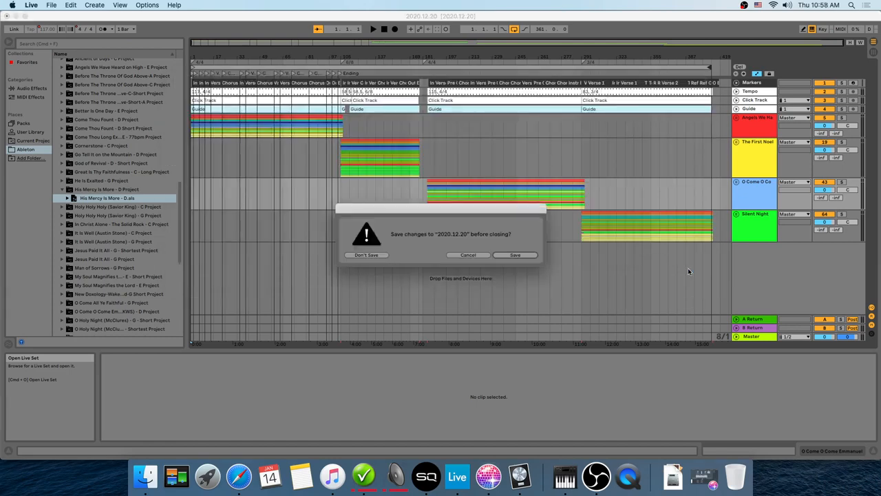
pyautogui.click(366, 255)
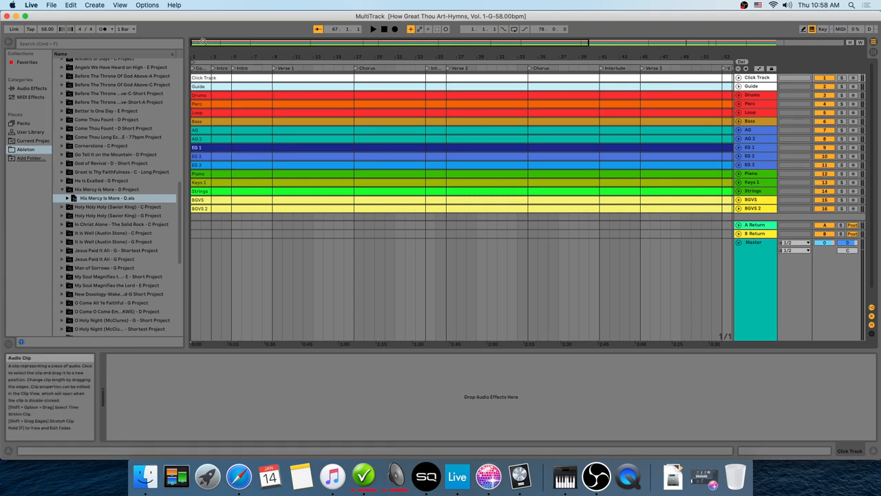
# - Insert two MIDI tracks between the Click Track and the Guide track
pyautogui.click(90, 8)
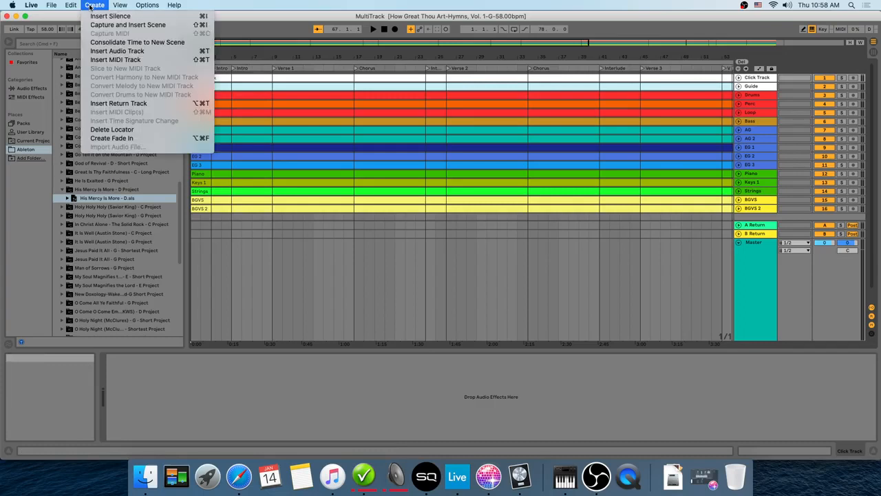
pyautogui.click(115, 60)
pyautogui.click(94, 5)
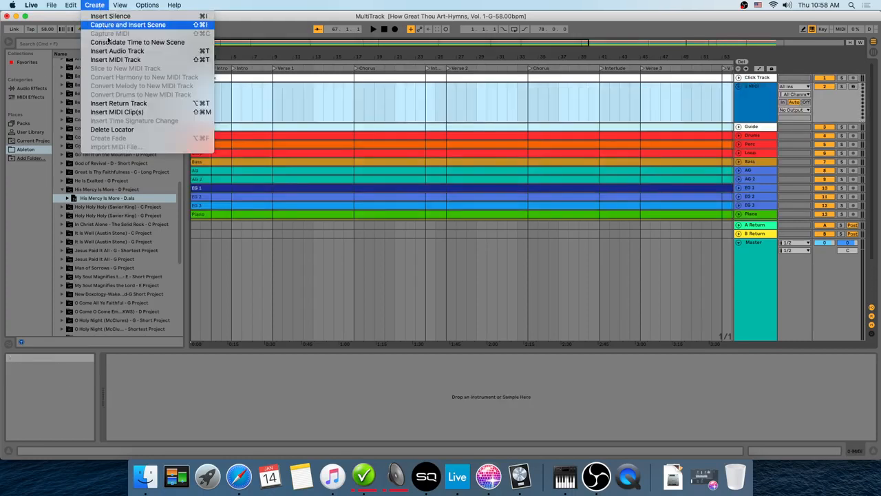
pyautogui.click(115, 60)
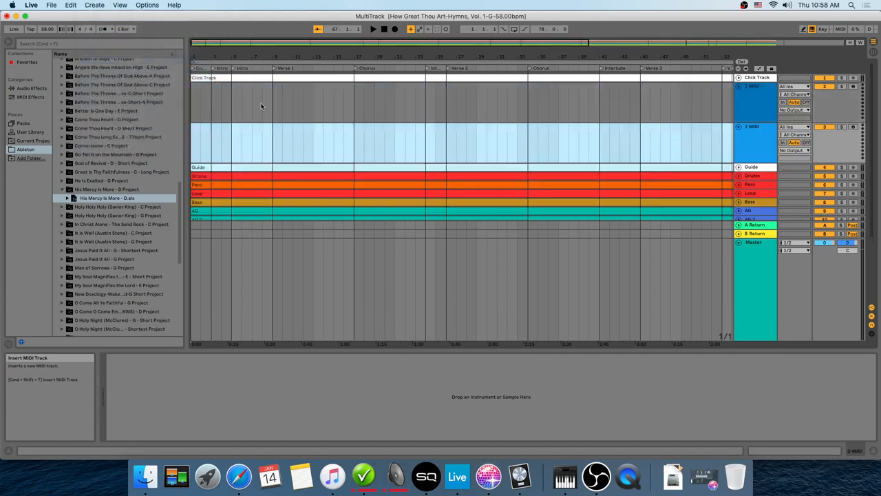
# - Color the upper new MIDI track dark grey and rename it Markers
pyautogui.rightClick(755, 104)
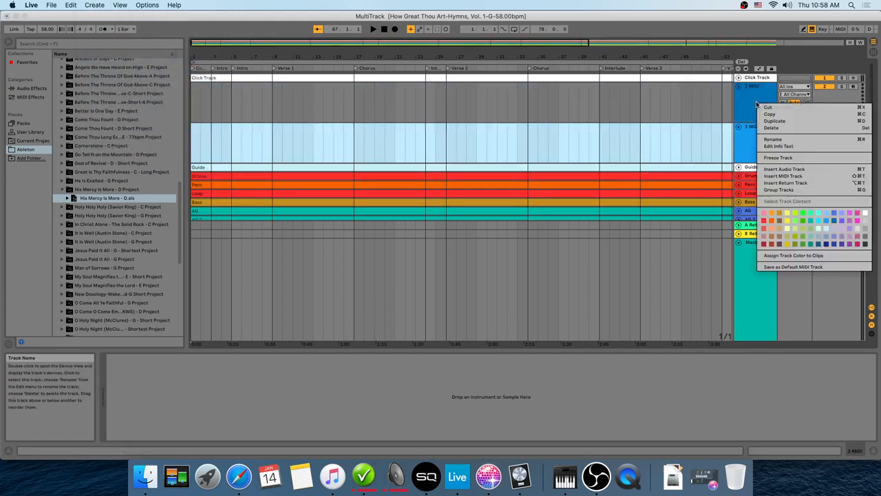
pyautogui.click(867, 249)
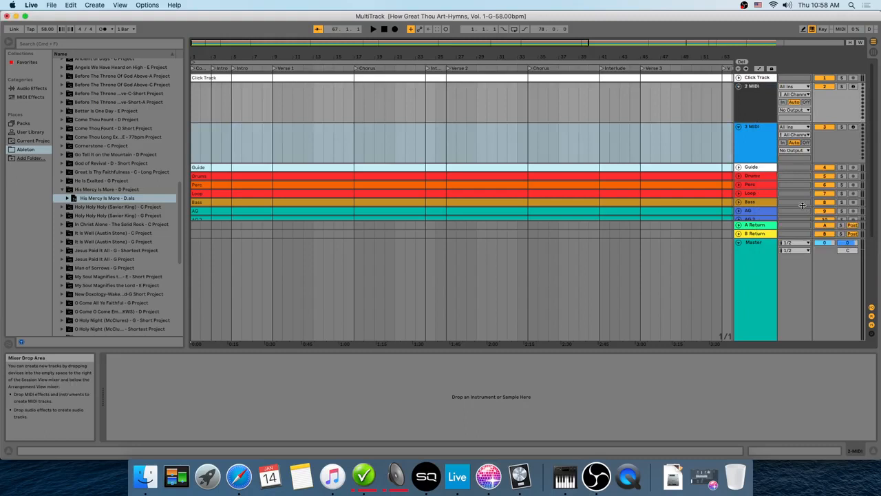
pyautogui.press('BackSpace')
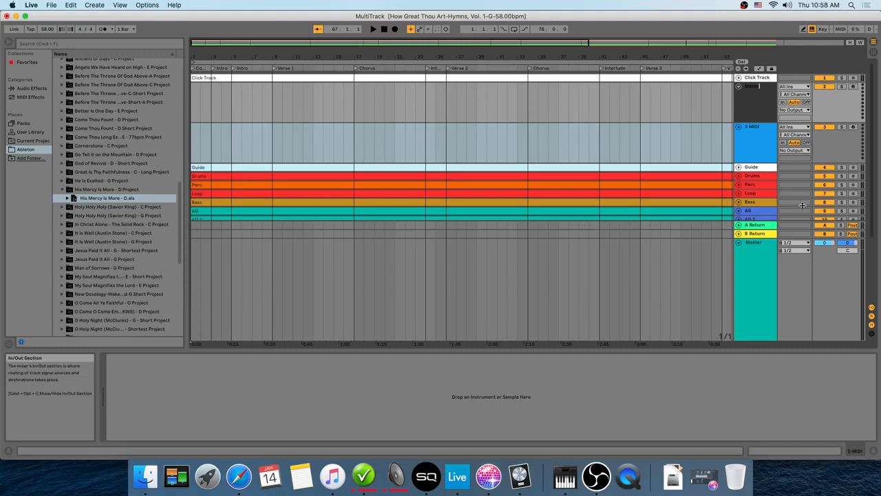
pyautogui.press('Return')
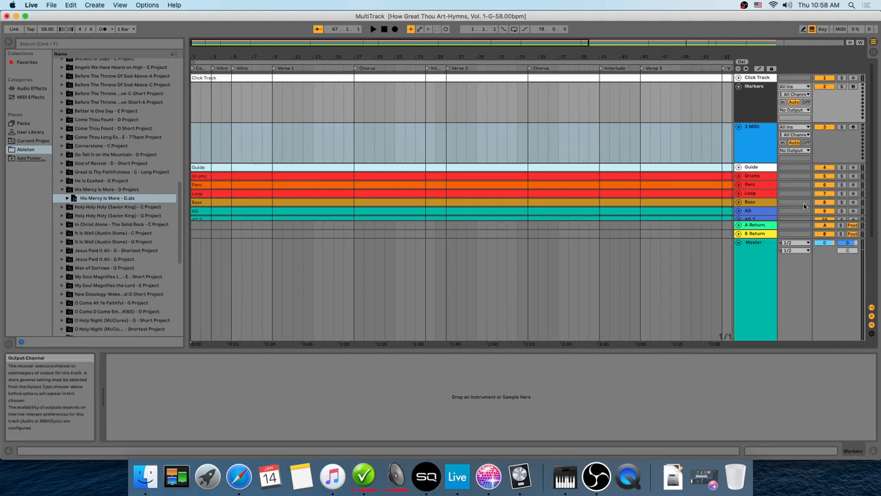
# - Color the lower new MIDI track white and rename it Tempo
pyautogui.rightClick(757, 134)
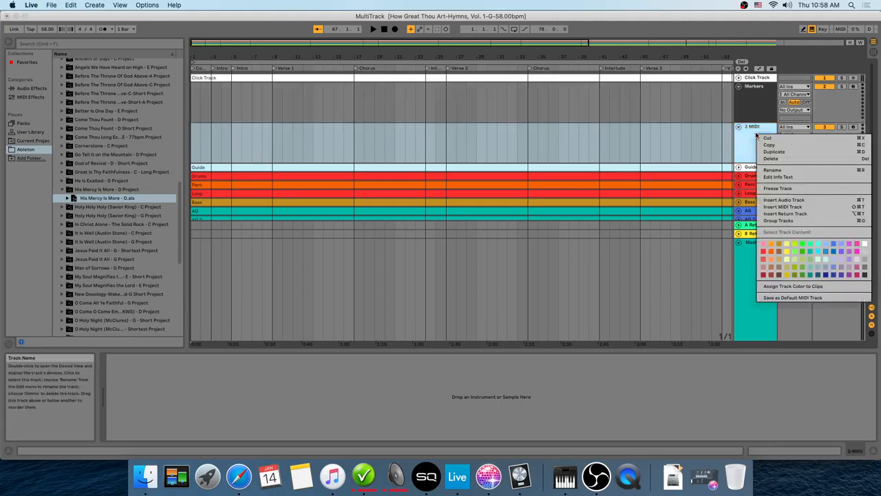
pyautogui.click(864, 243)
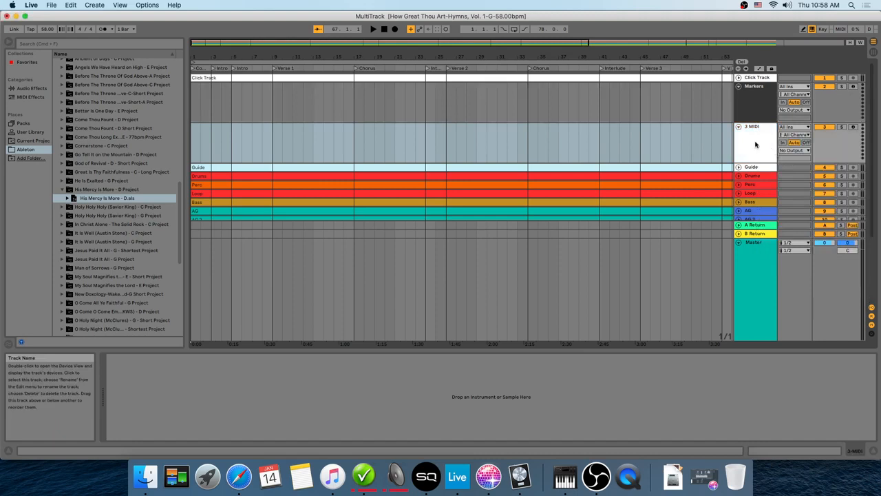
pyautogui.press('super+r')
pyautogui.write('Tam')
# - Reorder the tracks so that Markers and Tempo sit above the Click Track
pyautogui.click(755, 105)
pyautogui.moveTo(758, 78); pyautogui.dragTo(756, 119)
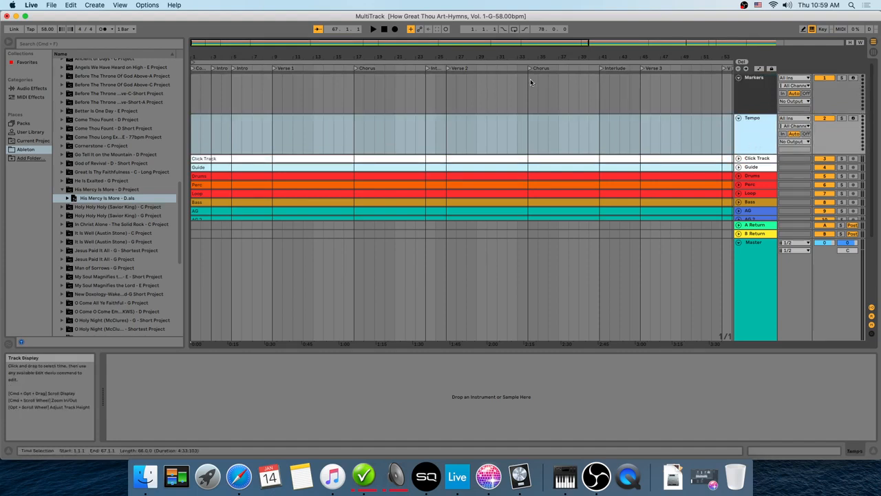
# - Return the song position to 1.1.1 and briefly play the arrangement from the start
pyautogui.click(384, 29)
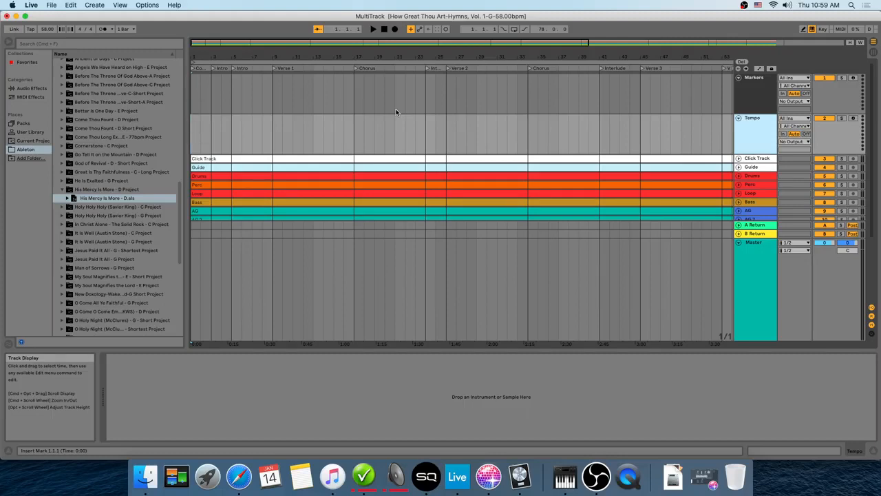
pyautogui.click(386, 33)
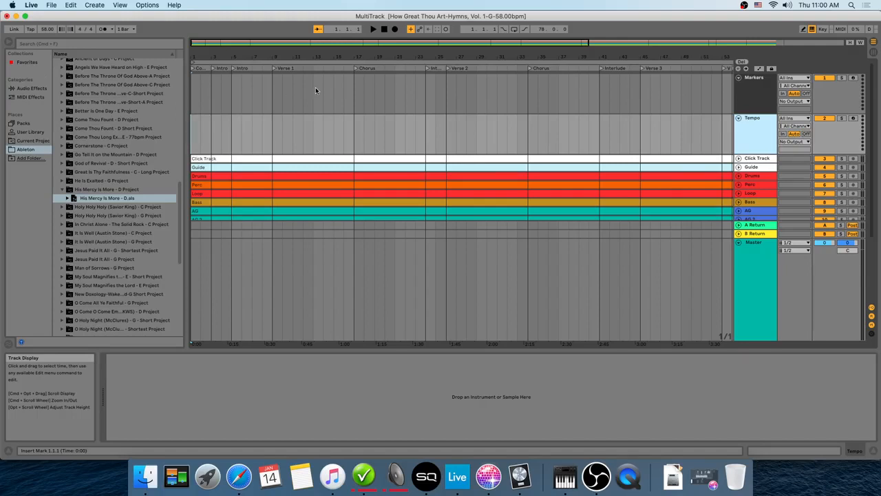
pyautogui.click(372, 30)
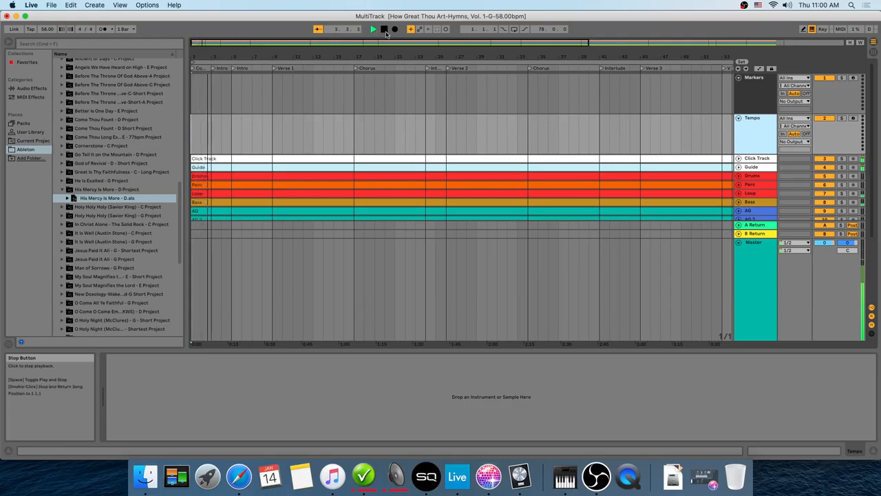
pyautogui.click(385, 31)
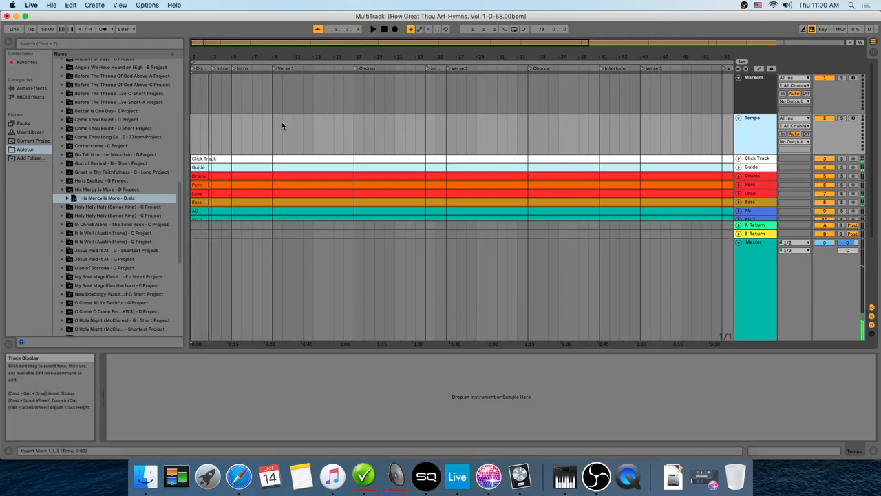
# - Place the insert marker at bar 8 on the Markers track, play briefly from there, and return to the song start
pyautogui.click(202, 92)
pyautogui.click(262, 87)
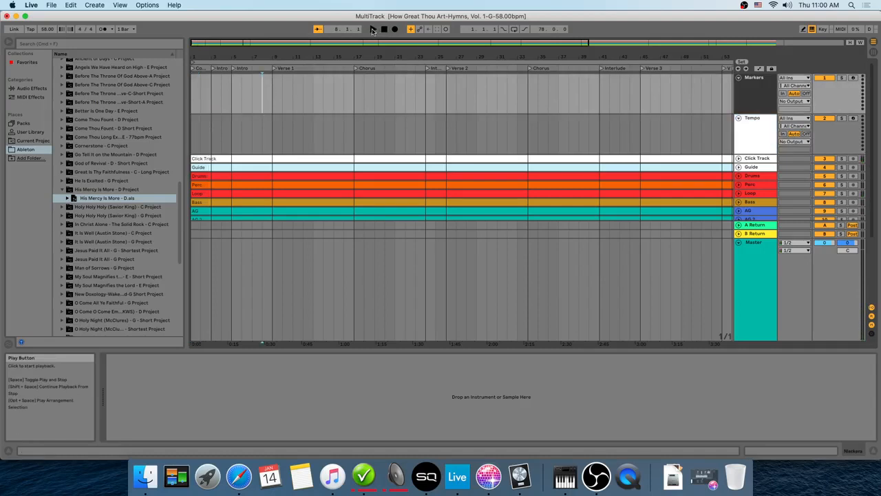
pyautogui.press('space')
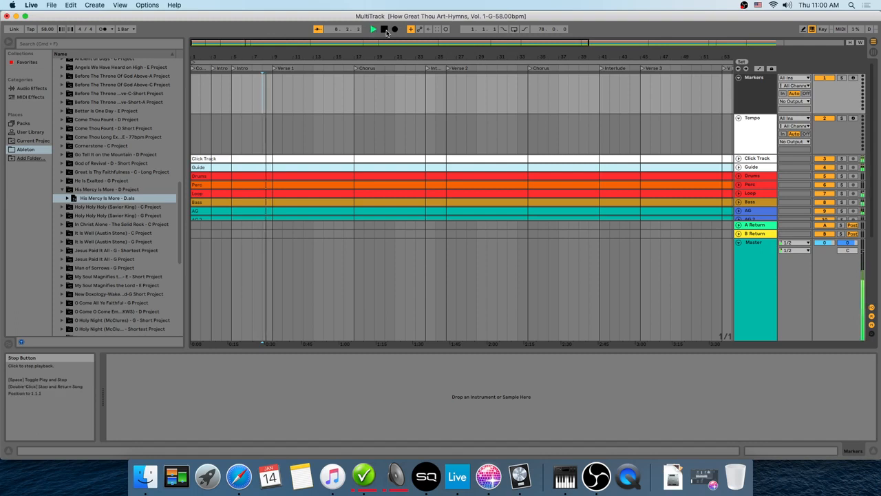
pyautogui.click(385, 29)
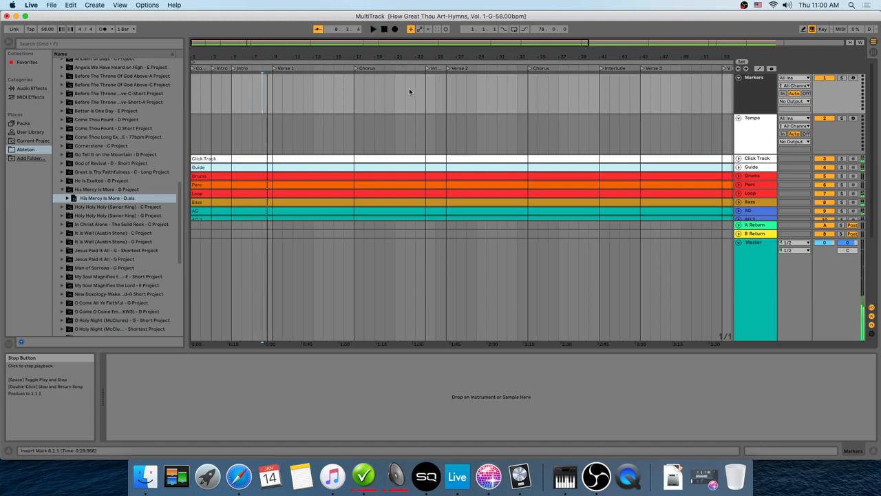
pyautogui.click(386, 30)
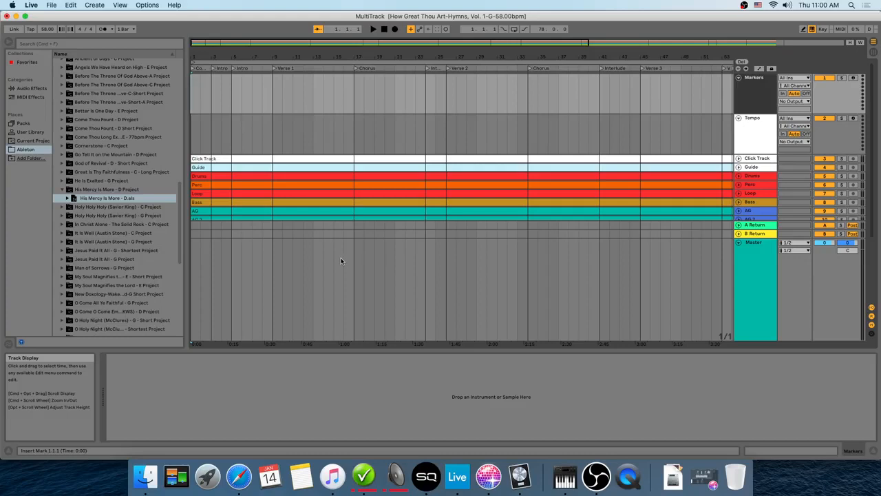
# - Insert an empty two-bar MIDI clip on the Markers track from 2.1.1 to 4.1.1
pyautogui.press('+')
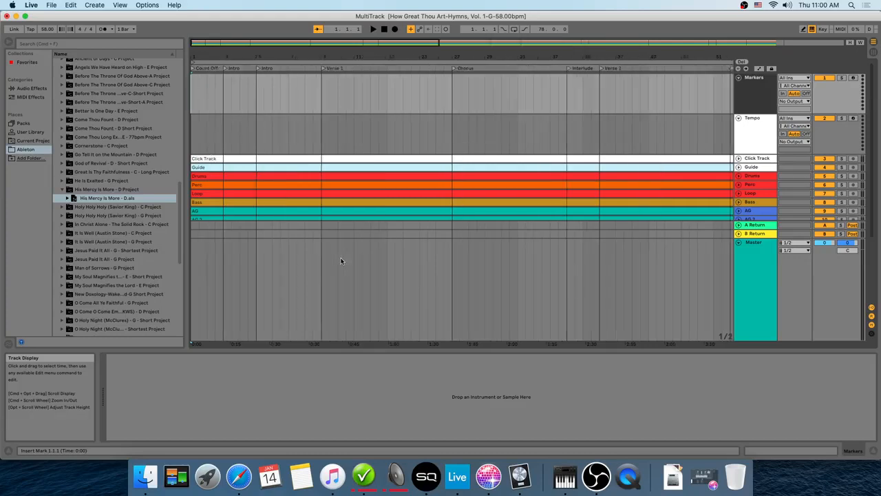
pyautogui.press('-')
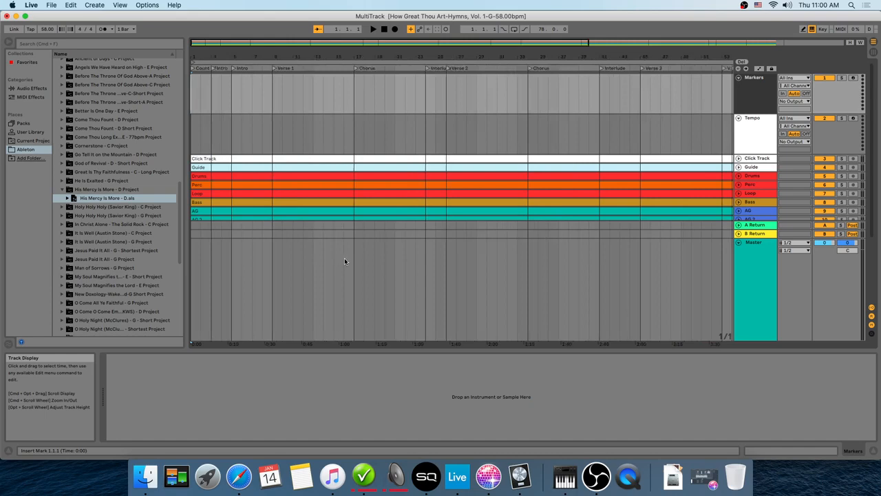
pyautogui.click(201, 86)
pyautogui.moveTo(202, 86); pyautogui.dragTo(210, 90)
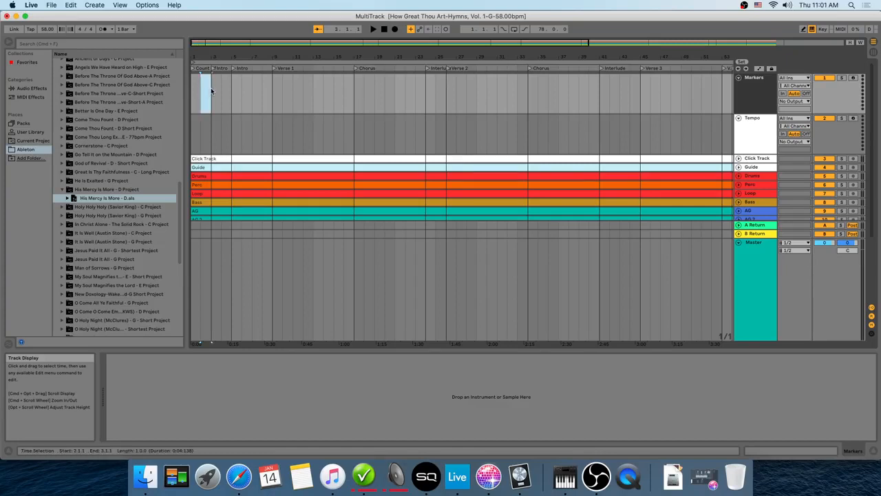
pyautogui.keyDown('shift'); pyautogui.click(219, 90); pyautogui.keyUp('shift')
pyautogui.press('super+shift+m')
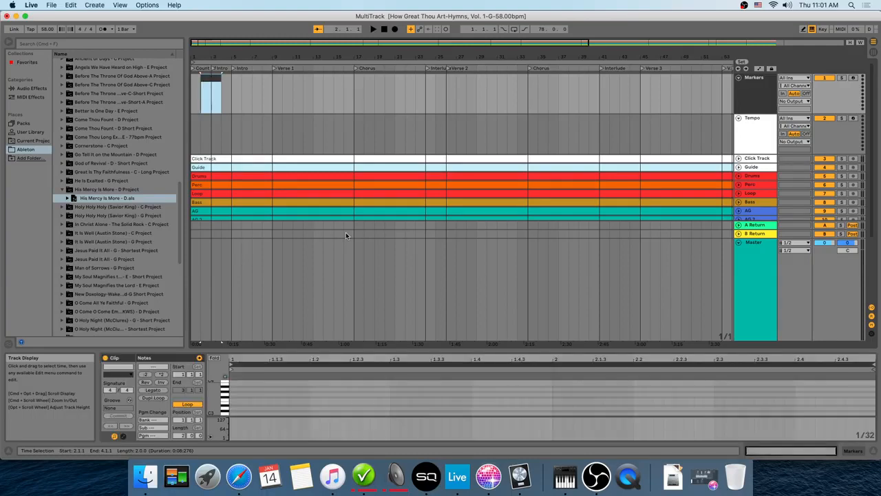
pyautogui.click(96, 6)
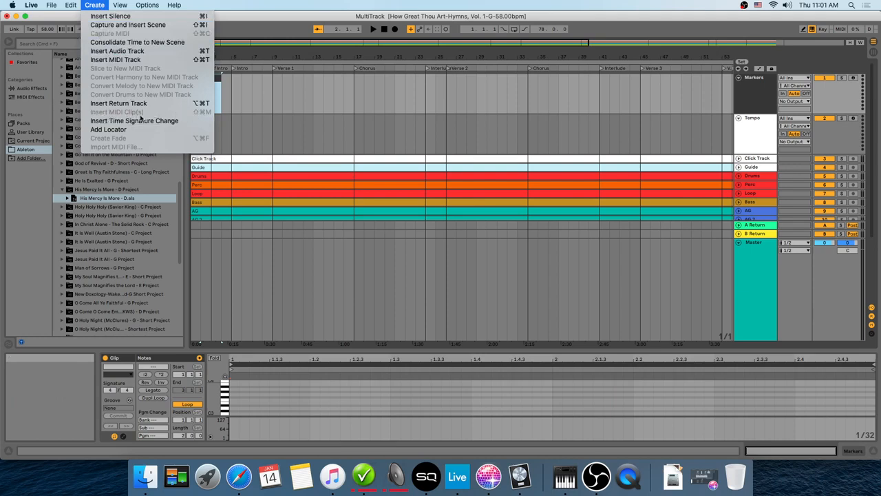
pyautogui.click(213, 88)
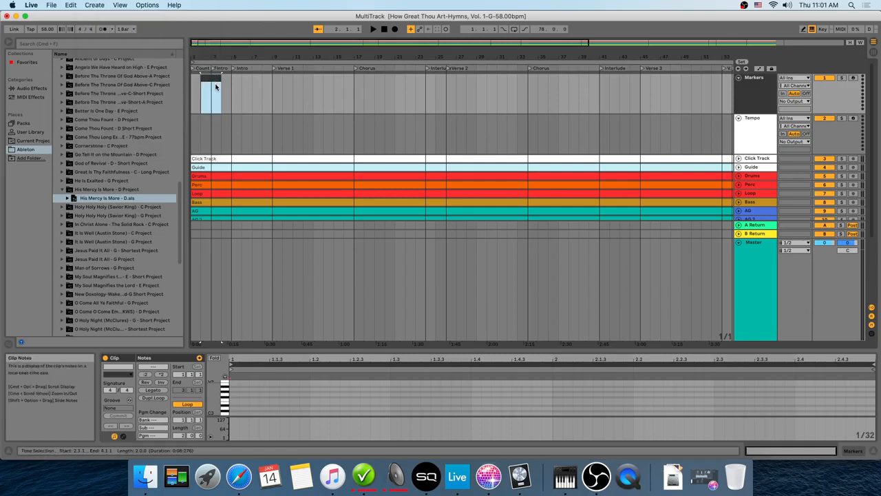
# - Name the two-bar clip at the start of the Markers track Intro
pyautogui.press('super+r')
pyautogui.write('Intr')
pyautogui.press('Return')
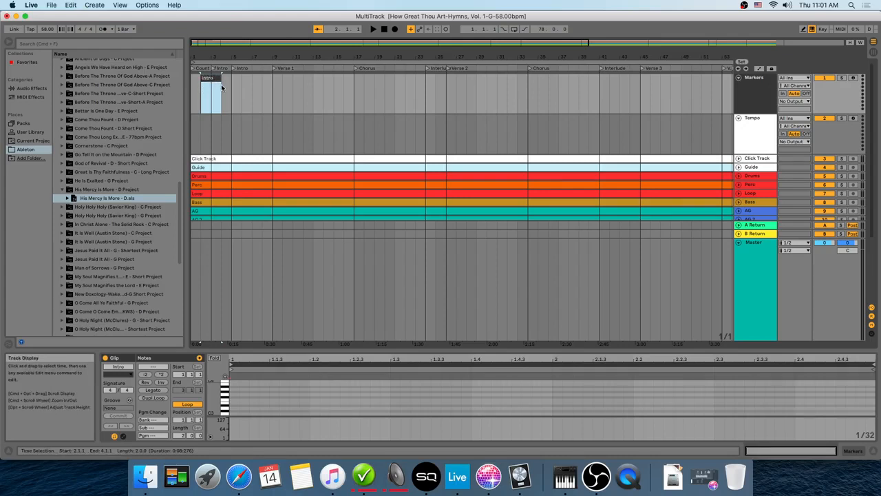
# - Insert an empty MIDI clip on the Markers track from 4.1.1 to 8.1.1 and name it Intro
pyautogui.moveTo(223, 85); pyautogui.dragTo(267, 88)
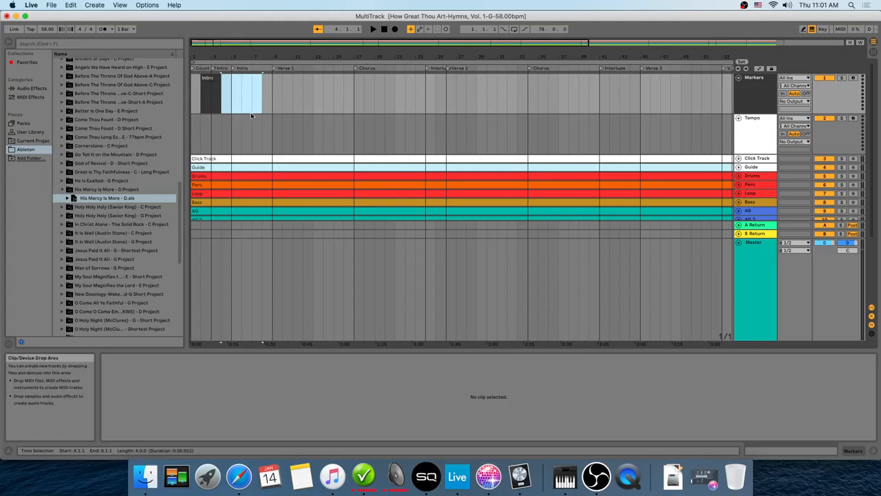
pyautogui.press('super+shift+m')
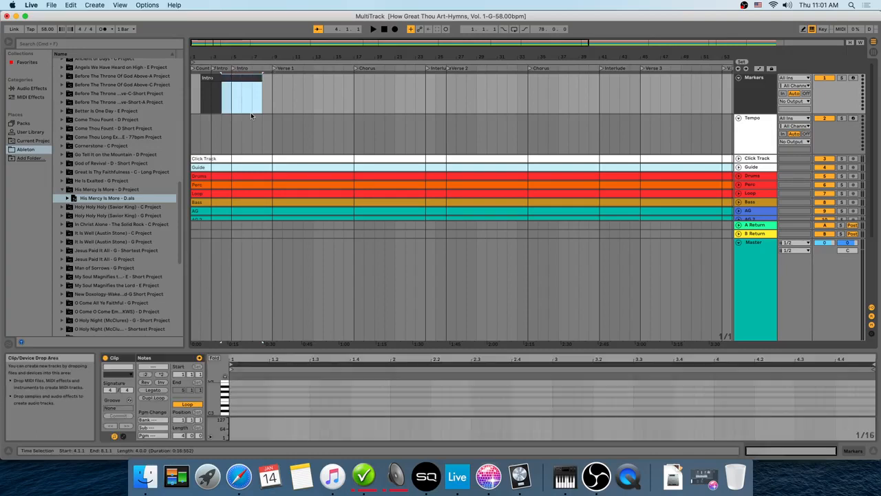
pyautogui.press('super+r')
pyautogui.press('Return')
# - Insert an empty MIDI clip on the Markers track from 8.1.1 to 16.1.1 and name it Verse 1
pyautogui.moveTo(263, 85); pyautogui.dragTo(343, 88)
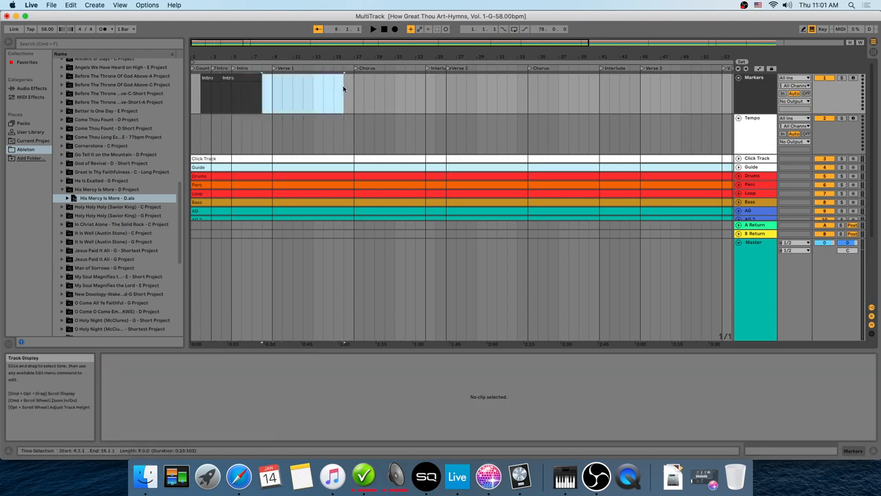
pyautogui.press('super+shift+m')
pyautogui.press('super+r')
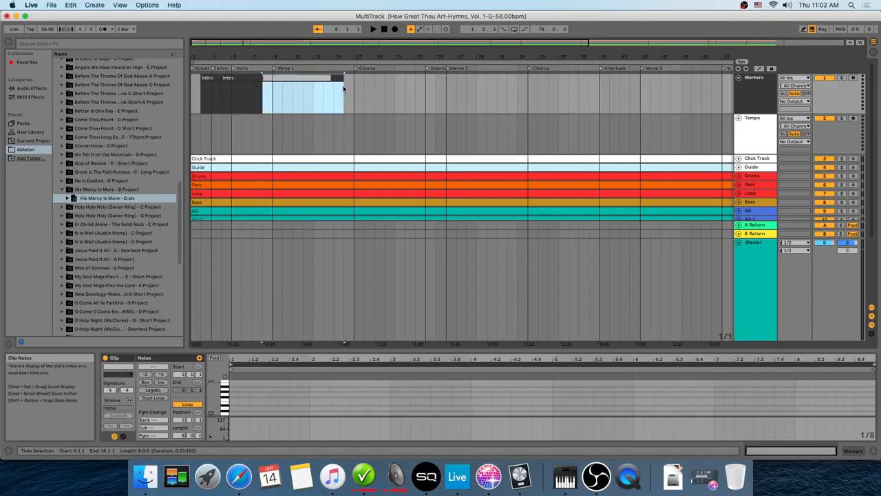
pyautogui.write('Verse 1')
pyautogui.press('Return')
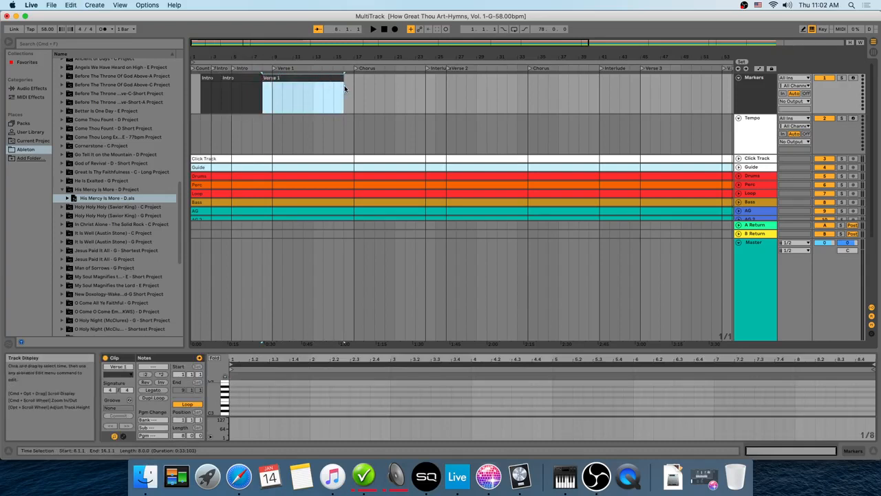
# - Add a seven-bar MIDI clip named Chorus on the Markers track from 16.1.1 to 23.1.1
pyautogui.moveTo(344, 88); pyautogui.dragTo(414, 88)
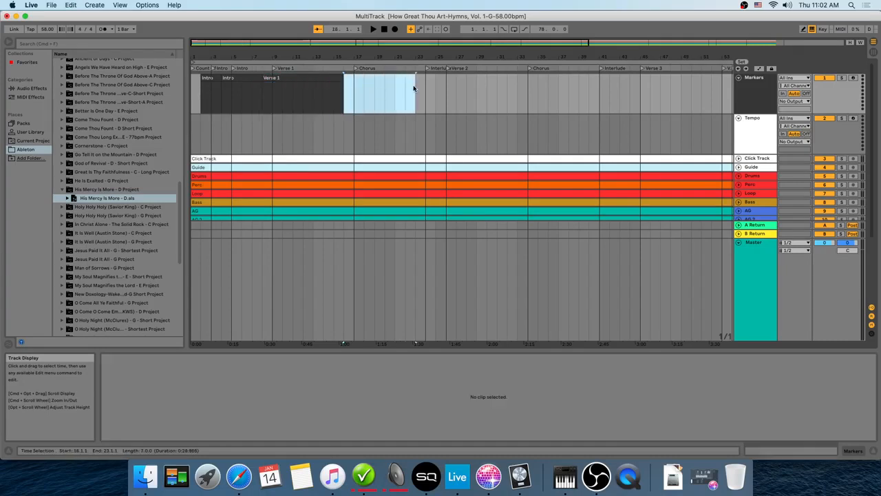
pyautogui.press('super+shift+m')
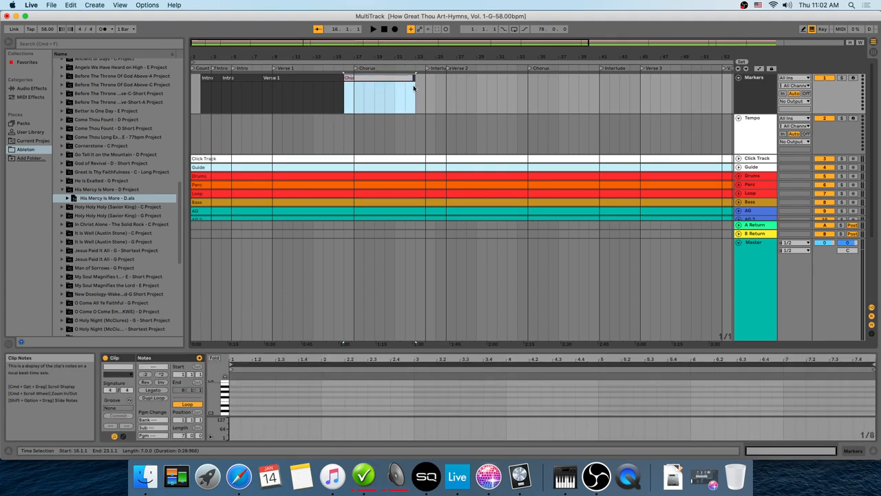
pyautogui.press('Return')
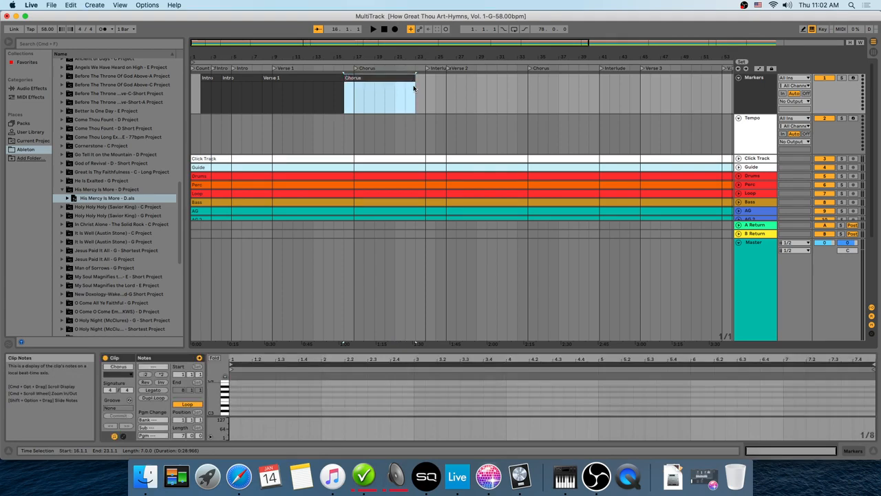
# - Add a two-bar MIDI clip named Interlude on the Markers track from 23.1.1 to 25.1.1
pyautogui.moveTo(415, 86); pyautogui.dragTo(434, 89)
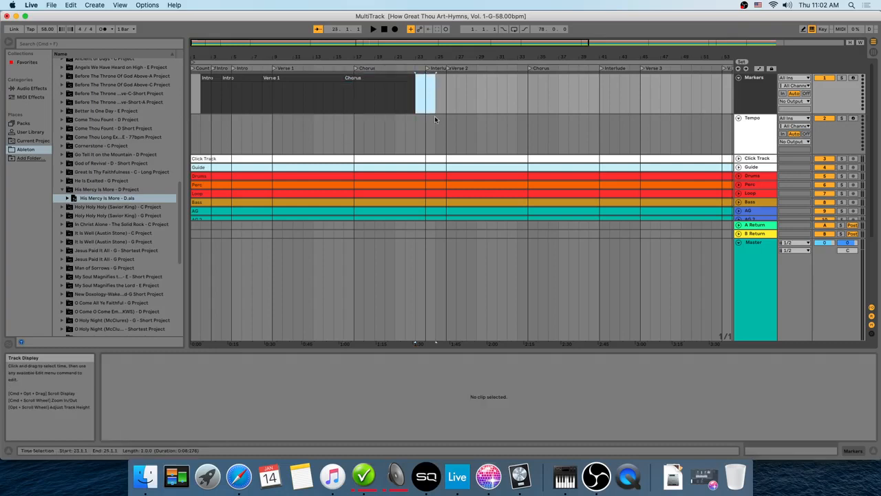
pyautogui.press('super+shift+m')
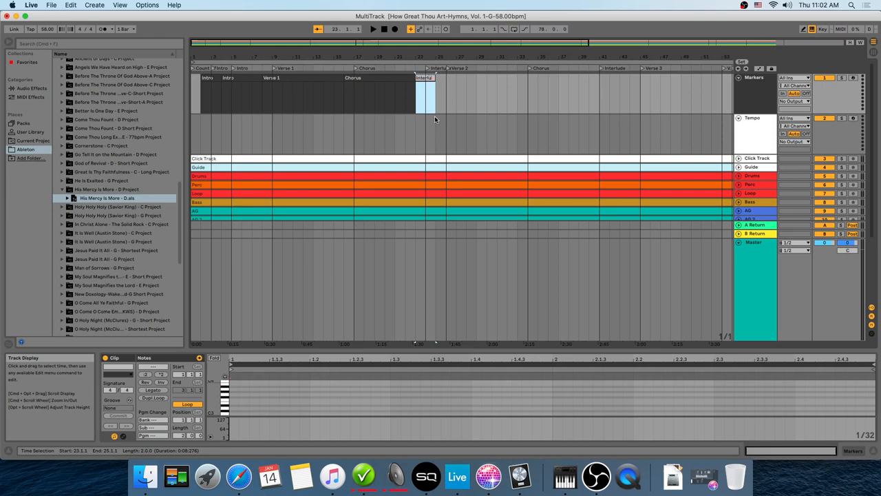
pyautogui.write('de')
pyautogui.press('Return')
# - Insert an empty MIDI clip on the Markers track from 25.1.1 to 33.1.1 and name it Verse 2
pyautogui.moveTo(440, 100); pyautogui.dragTo(514, 96)
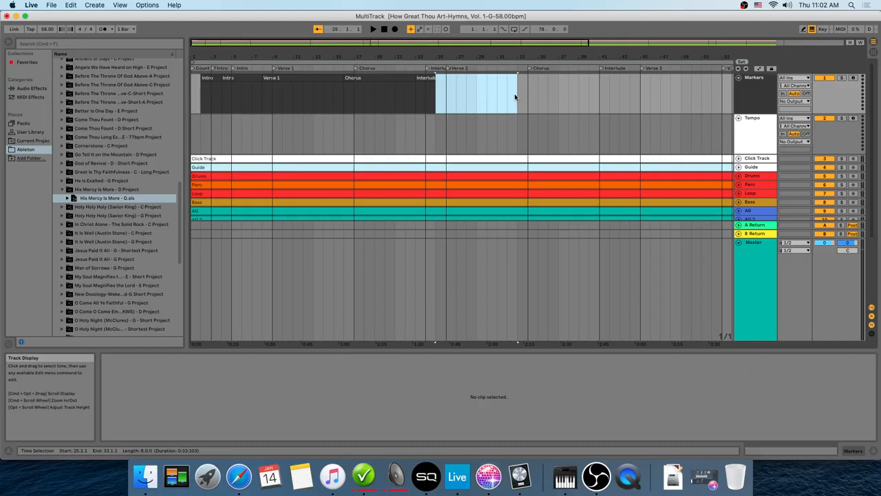
pyautogui.press('super+shift+m')
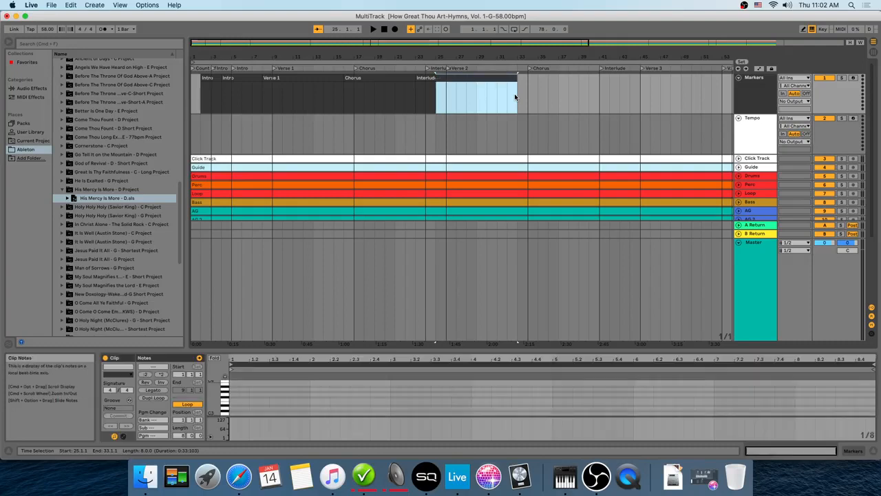
pyautogui.press('super+r')
pyautogui.write('Ver')
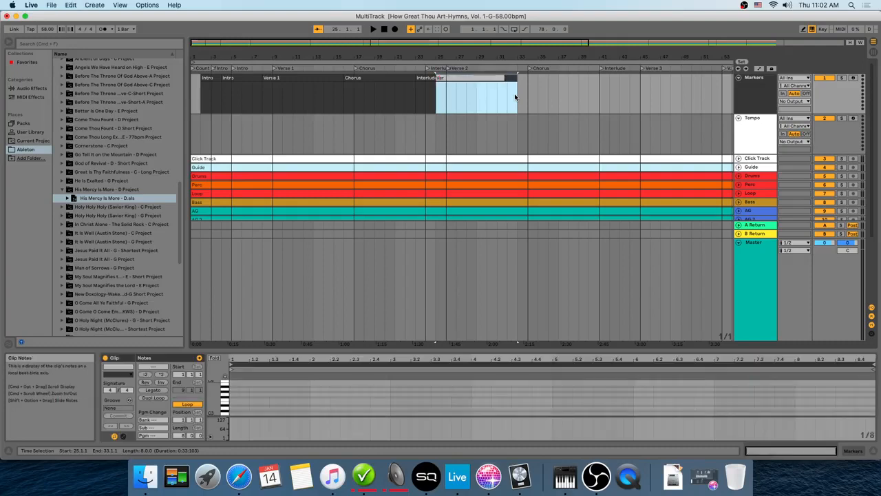
pyautogui.write('se 2')
pyautogui.press('Return')
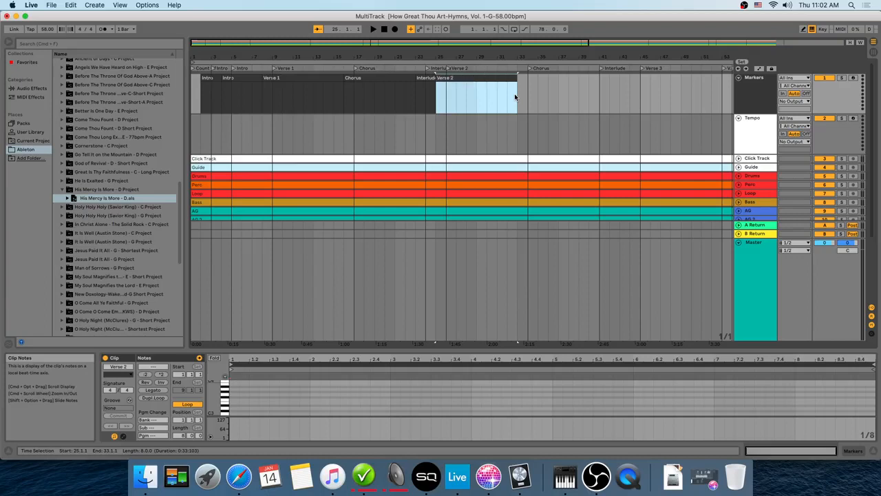
# - Add a seven-bar MIDI clip named Chorus on the Markers track from 33.1.1 to 40.1.1
pyautogui.moveTo(518, 96); pyautogui.dragTo(579, 96)
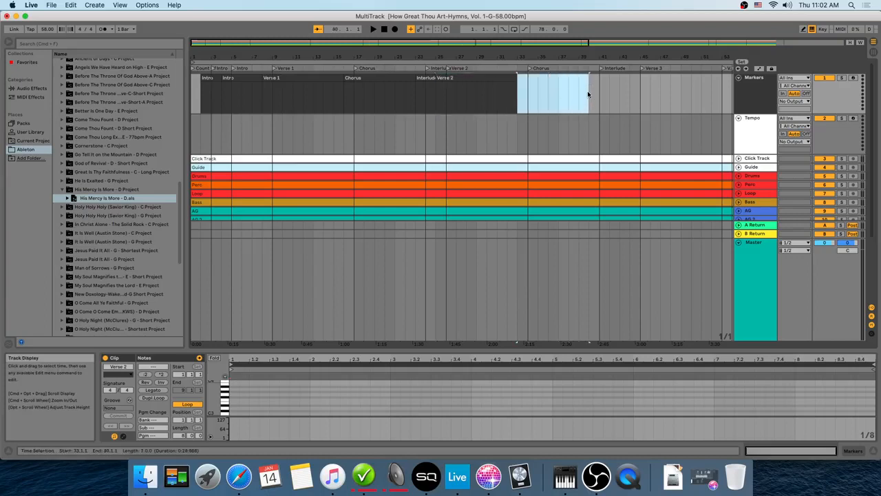
pyautogui.press('super+shift+m')
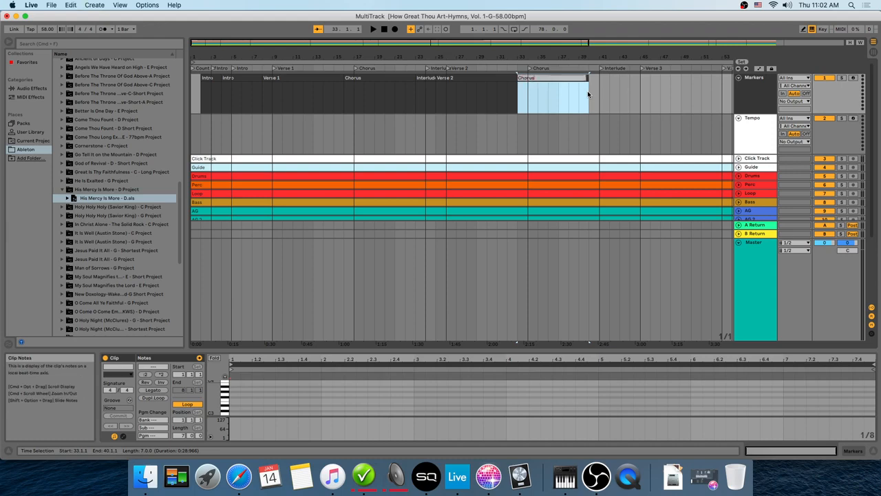
pyautogui.press('Return')
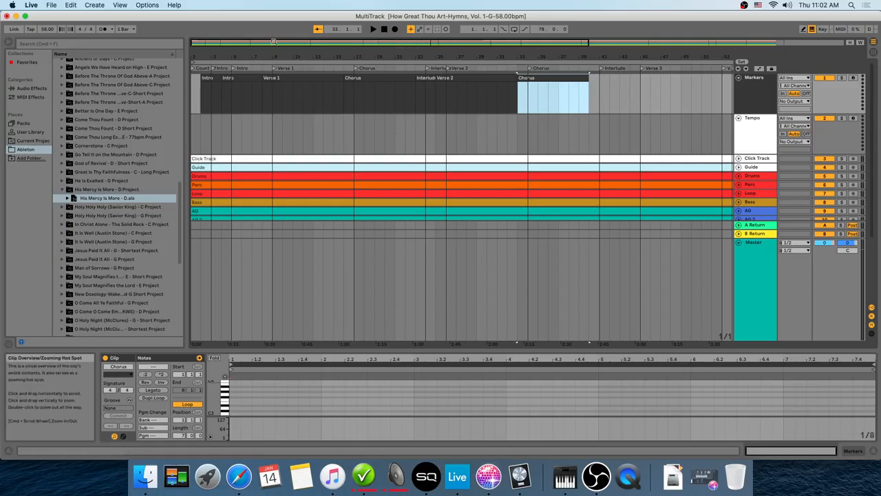
# - Add a four-bar MIDI clip named Interlude on the Markers track from 40.1.1 to 44.1.1
pyautogui.moveTo(273, 42); pyautogui.dragTo(479, 43)
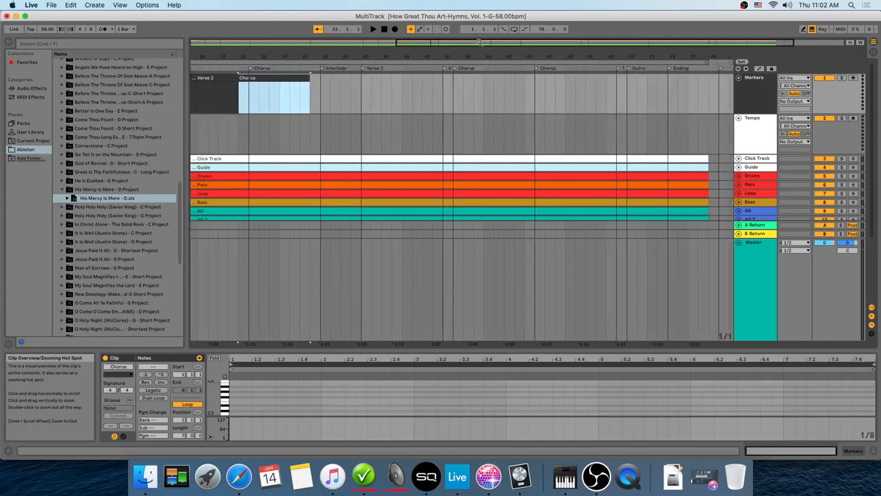
pyautogui.moveTo(312, 92); pyautogui.dragTo(349, 94)
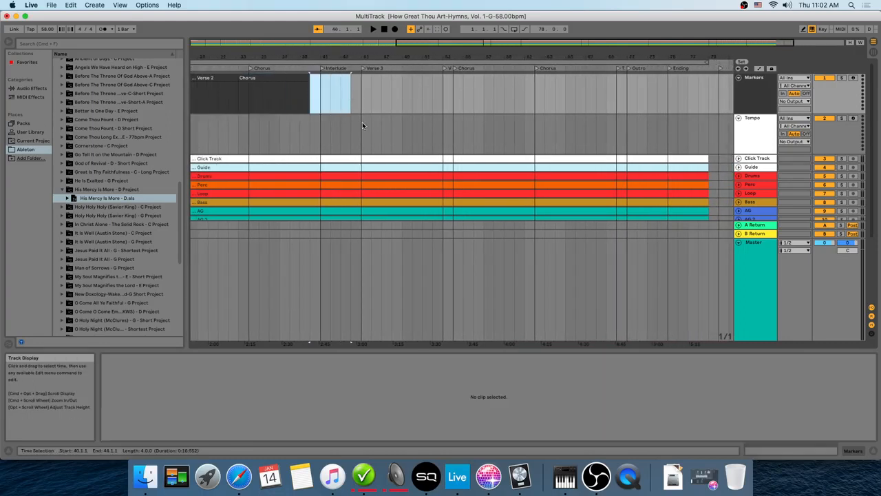
pyautogui.press('super+shift+m')
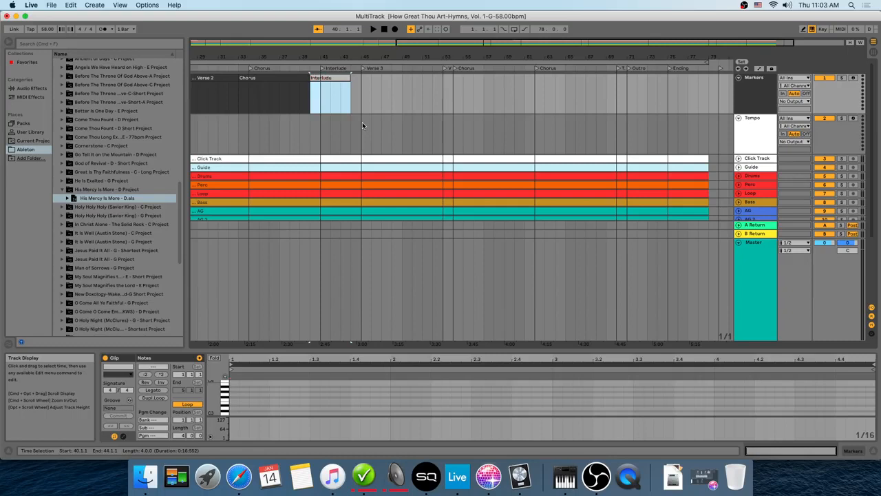
pyautogui.press('Return')
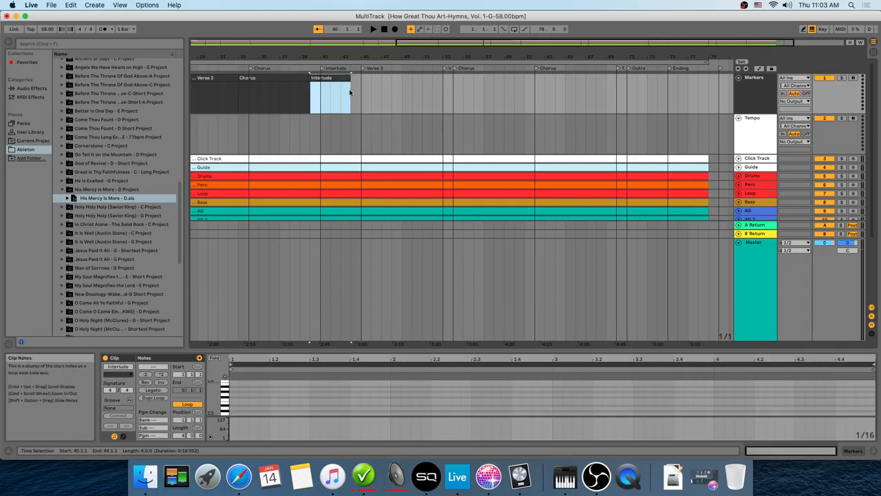
# - Insert an empty MIDI clip on the Markers track from 44.1.1 to 52.1.1 and name it Verse 3
pyautogui.moveTo(351, 88); pyautogui.dragTo(430, 91)
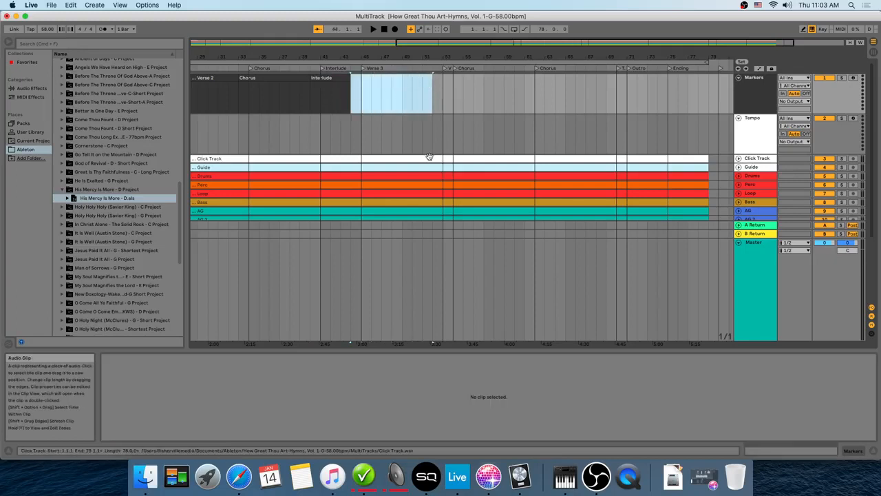
pyautogui.press('super+shift+m')
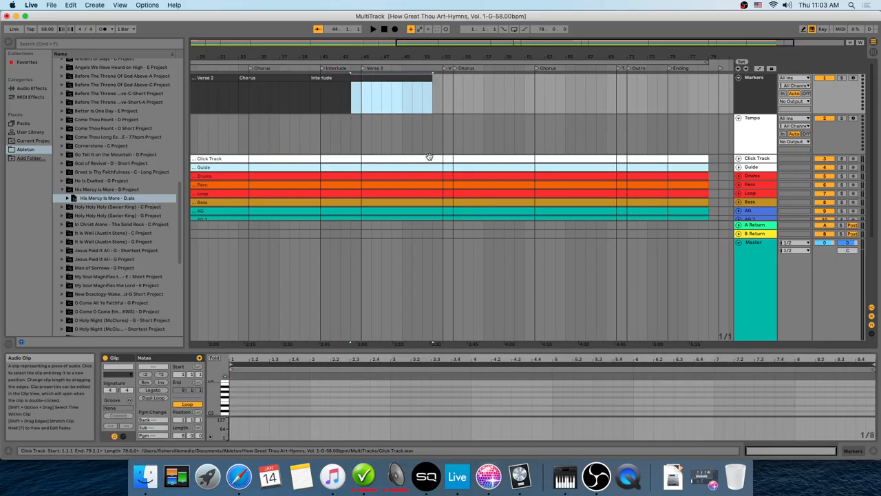
pyautogui.press('super+r')
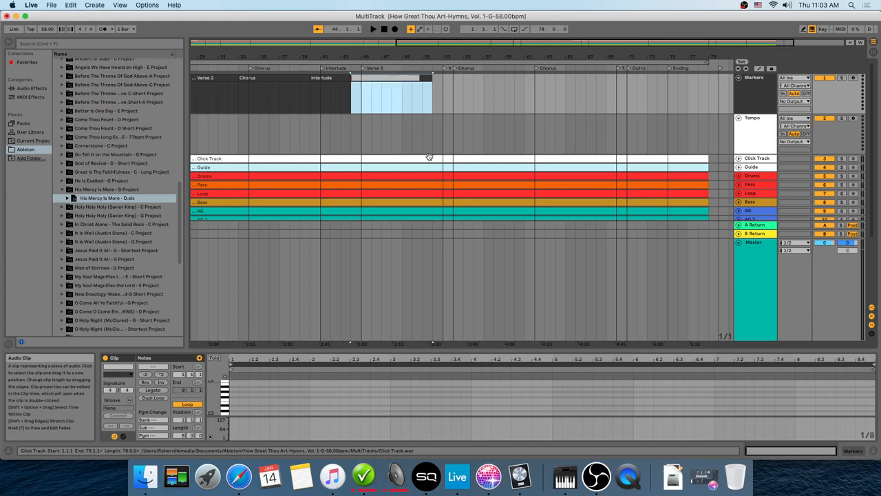
pyautogui.write('Verse 3')
pyautogui.press('Return')
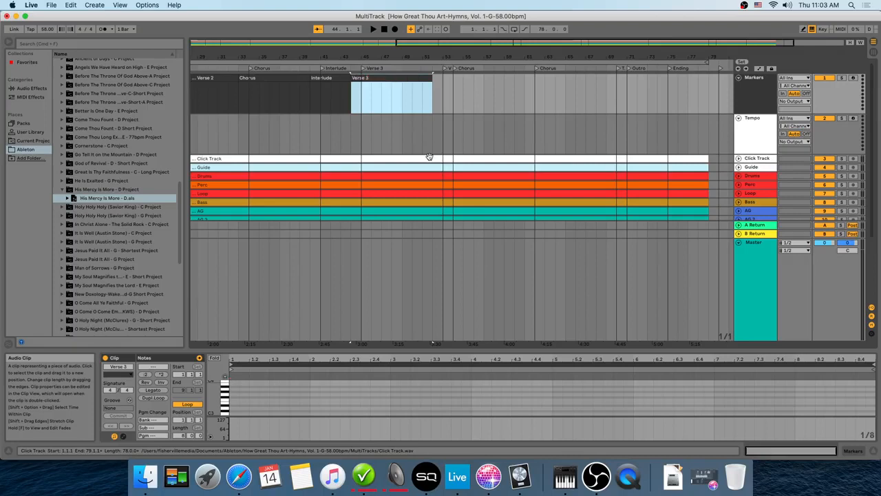
# - Insert an empty one-bar MIDI clip on the Markers track from 52.1.1 to 53.1.1
pyautogui.click(434, 83)
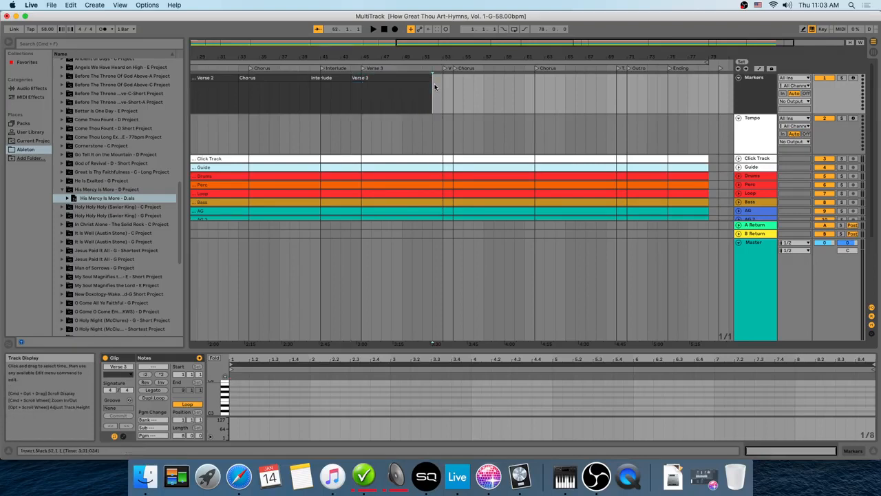
pyautogui.moveTo(434, 86); pyautogui.dragTo(442, 86)
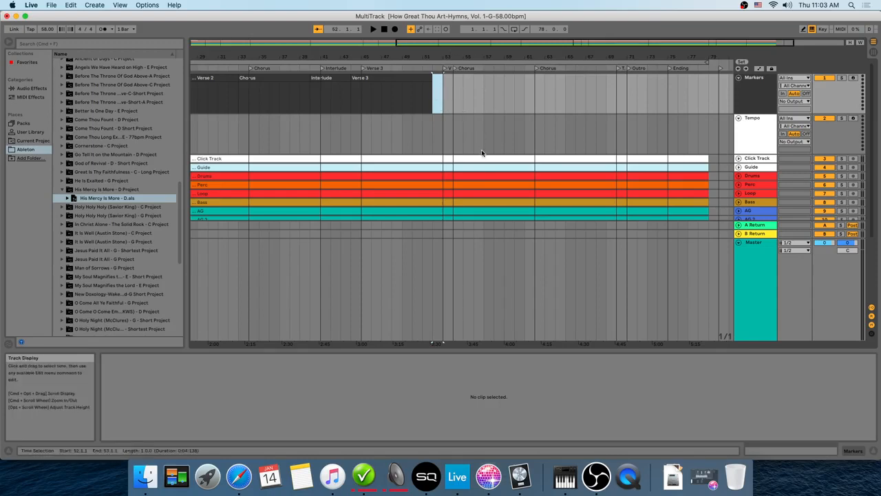
pyautogui.press('super+shift+m')
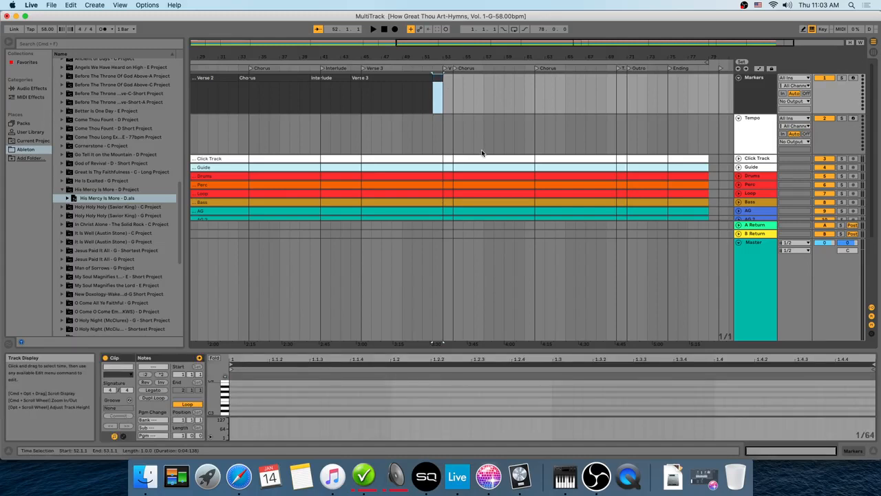
# - Try to rename the one-bar clip after Verse 3 on the Markers track
pyautogui.press('v')
pyautogui.rightClick(439, 81)
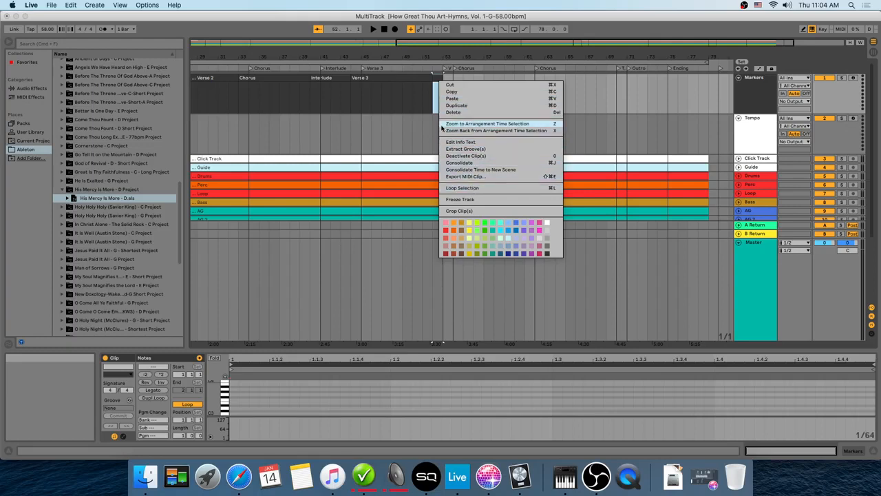
pyautogui.click(427, 103)
pyautogui.click(439, 95)
pyautogui.click(438, 80)
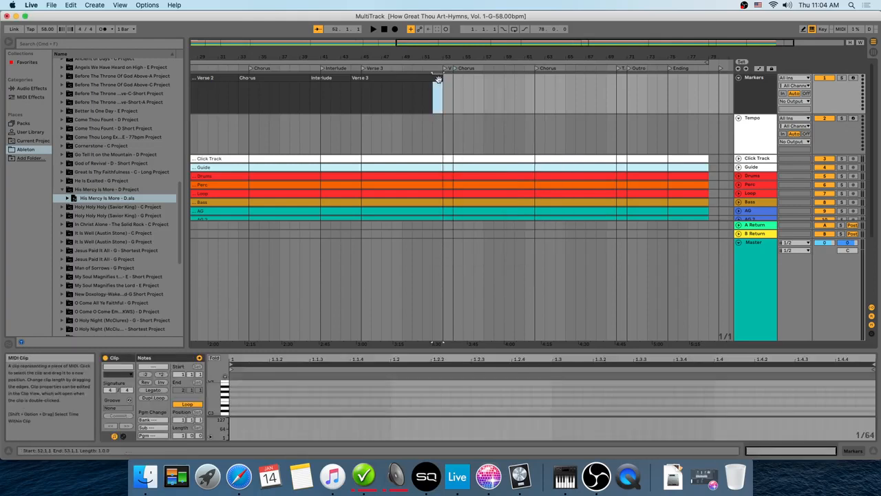
pyautogui.rightClick(439, 79)
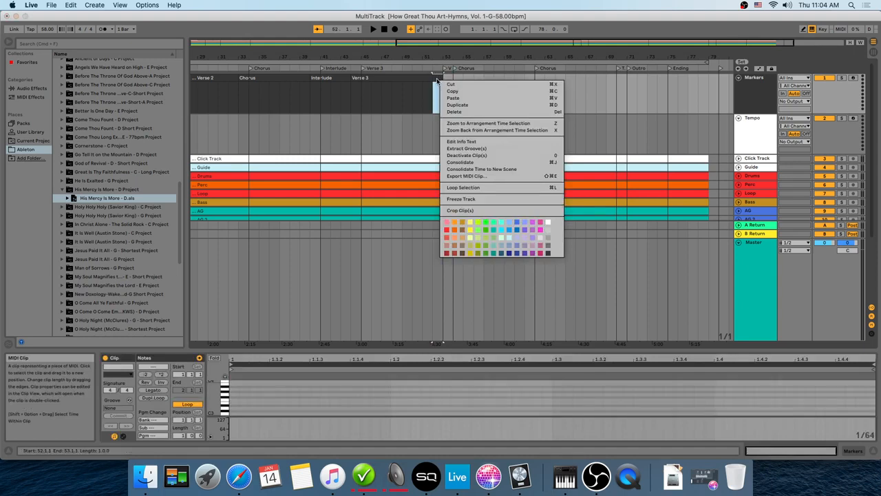
pyautogui.click(437, 81)
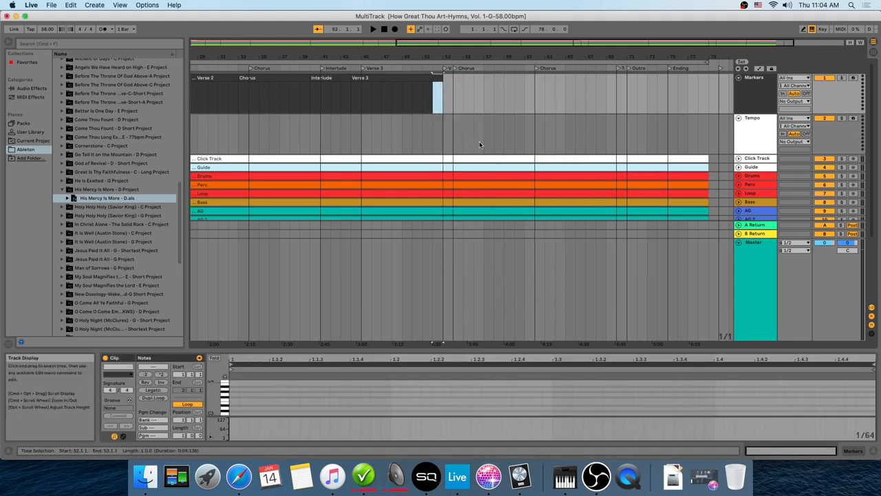
# - Remove the unnamed one-bar clip after Verse 3, keeping 52.1.1 to 53.1.1 selected on the Markers track
pyautogui.press('v')
pyautogui.click(479, 141)
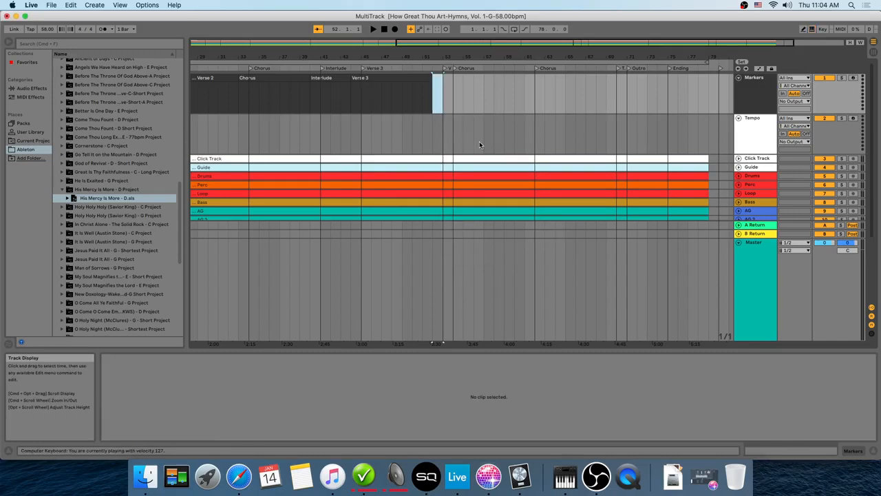
pyautogui.click(433, 90)
pyautogui.click(440, 91)
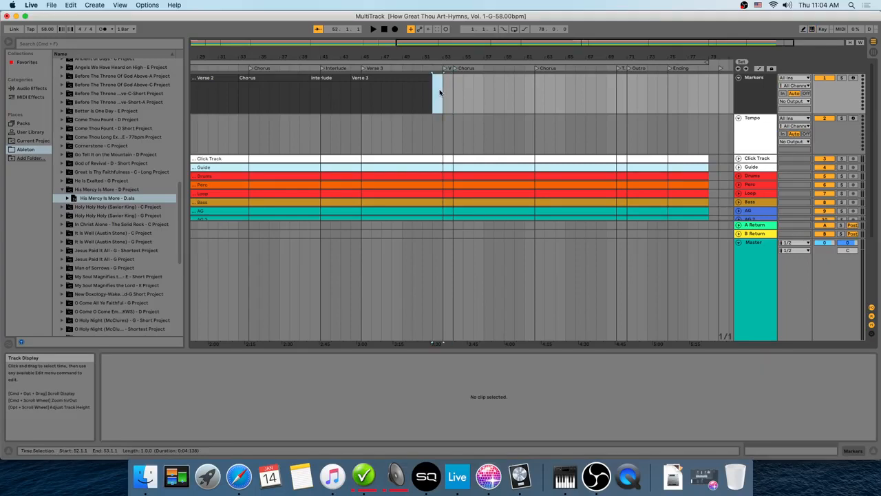
# - Insert an empty MIDI clip on the Markers track from 52.1.1 to 53.1.1 and name it Vamp
pyautogui.click(439, 92)
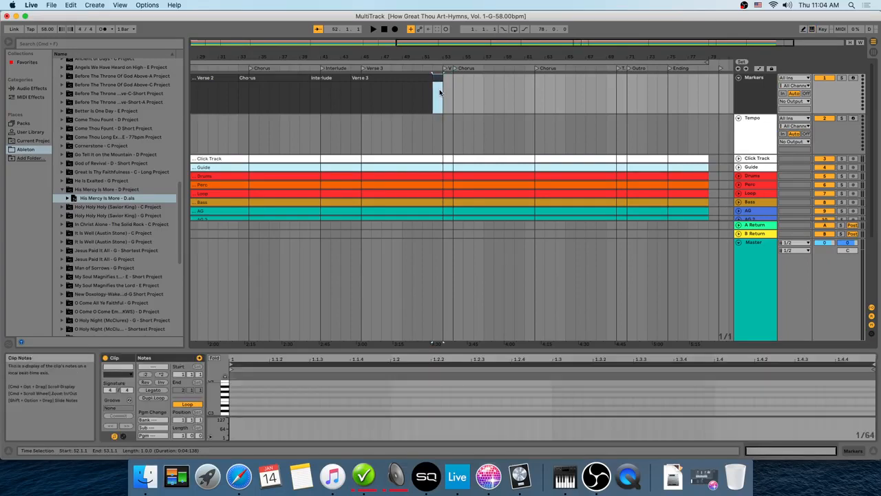
pyautogui.press('a')
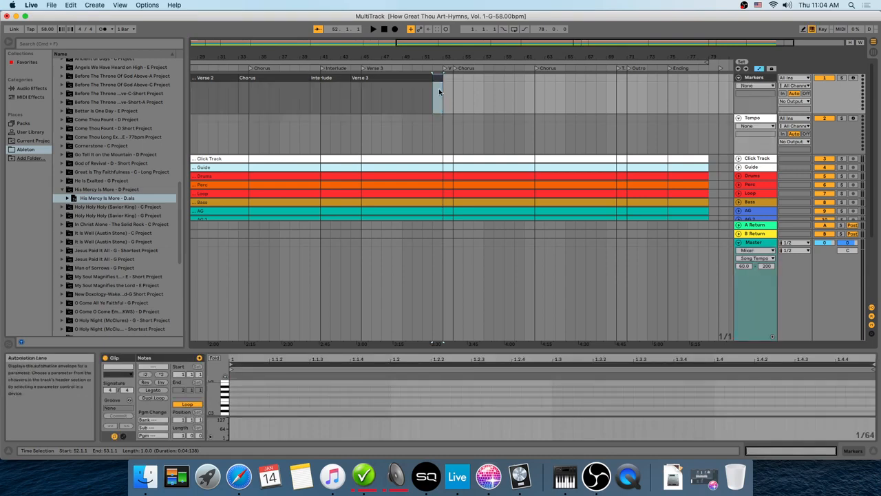
pyautogui.click(445, 87)
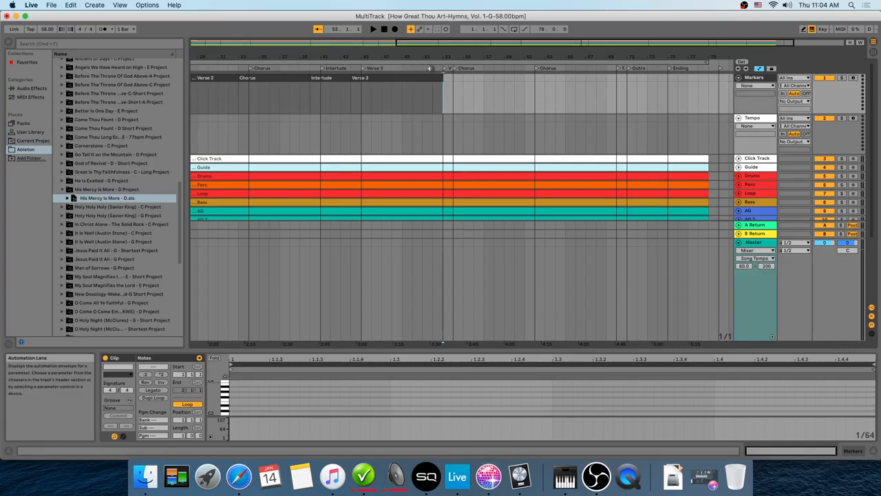
pyautogui.press('+')
pyautogui.press('+')
pyautogui.press('+')
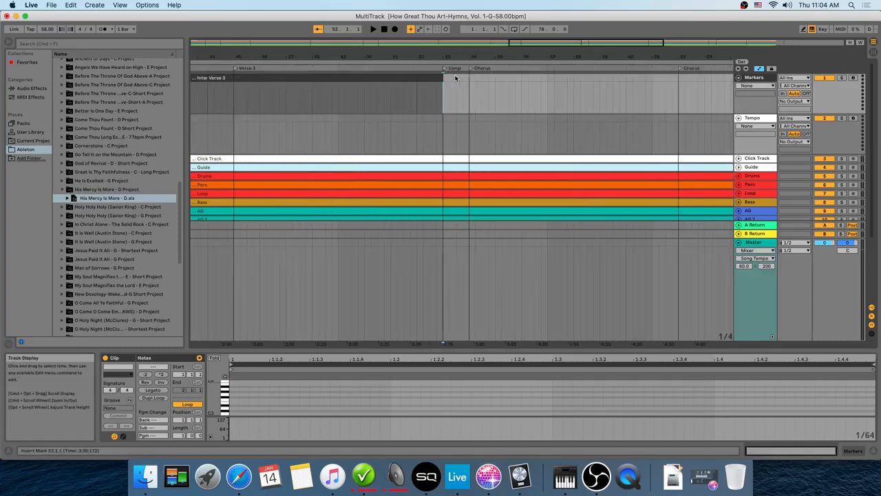
pyautogui.click(392, 79)
pyautogui.rightClick(405, 78)
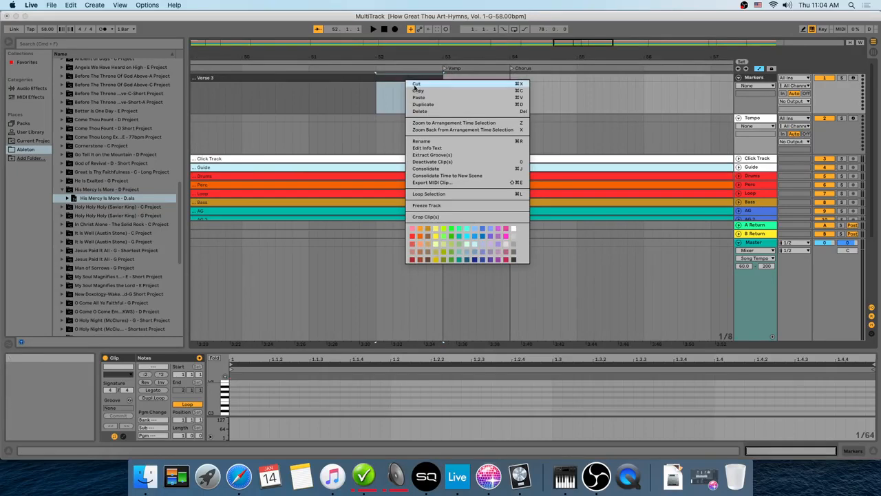
pyautogui.click(421, 141)
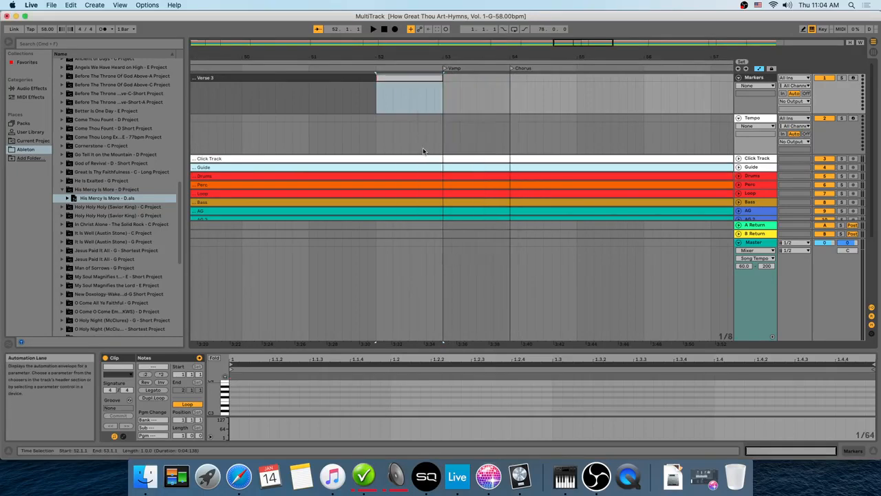
pyautogui.write('Vamp')
pyautogui.press('Return')
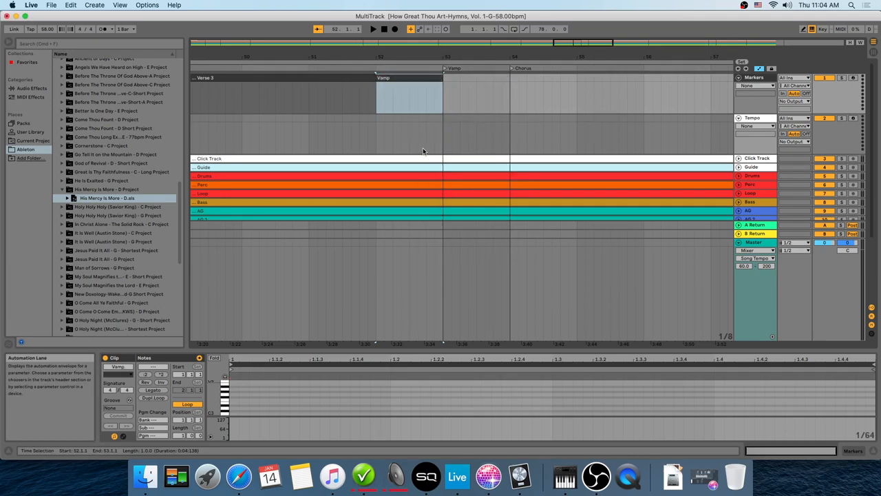
# - Insert an empty MIDI clip on the Markers track from 53.1.1 to 61.1.1 and name it Chorus
pyautogui.press('-')
pyautogui.press('-')
pyautogui.press('-')
pyautogui.press('-')
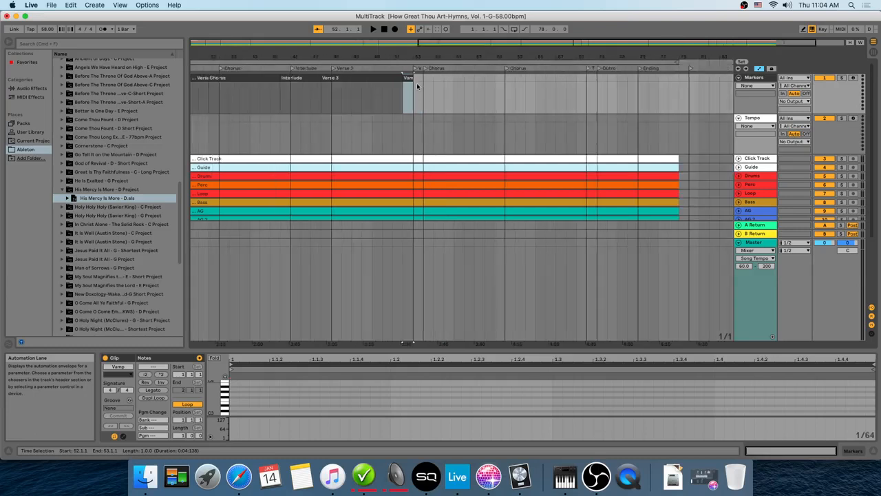
pyautogui.moveTo(414, 78); pyautogui.dragTo(494, 82)
pyautogui.press('super+shift+m')
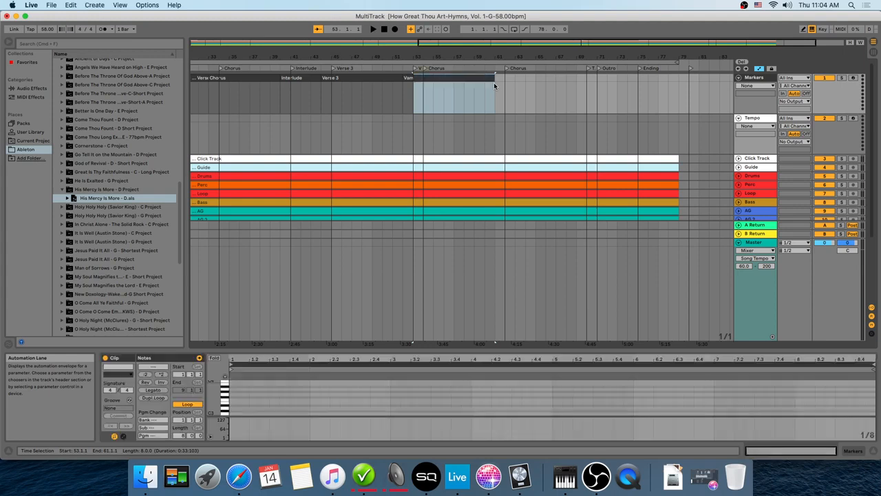
pyautogui.press('super+r')
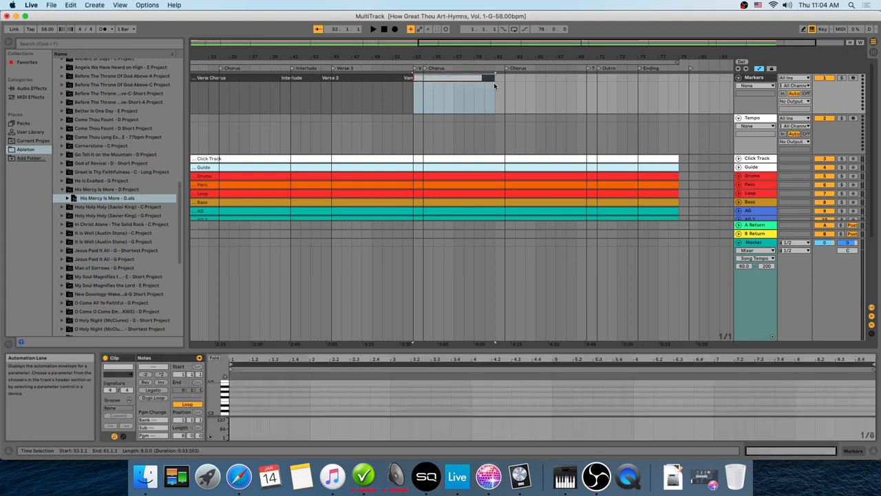
pyautogui.write('Chorus')
pyautogui.press('Return')
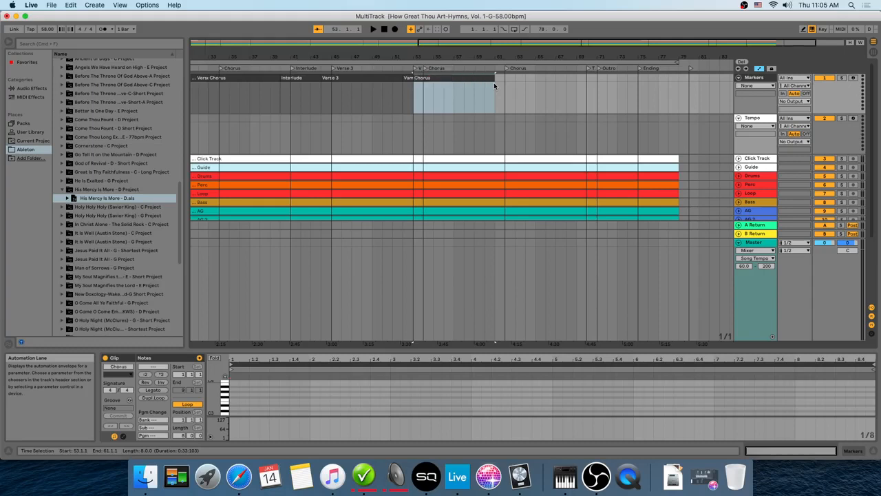
# - Copy the Chorus clip that follows Vamp and paste it at 61.1.1 on the Markers track
pyautogui.moveTo(495, 82); pyautogui.dragTo(568, 81)
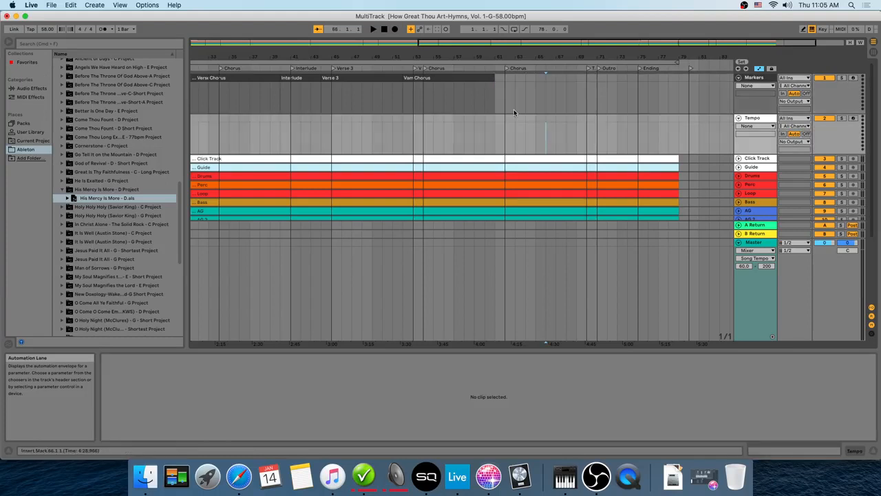
pyautogui.click(443, 77)
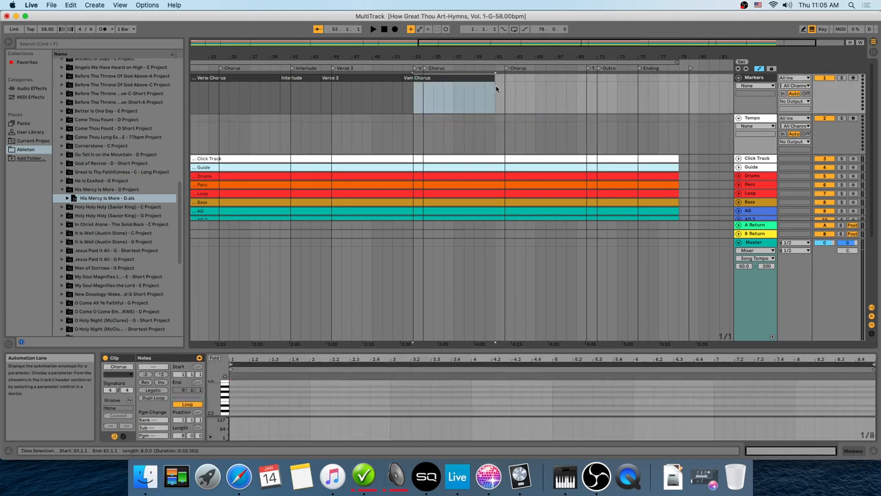
pyautogui.click(495, 86)
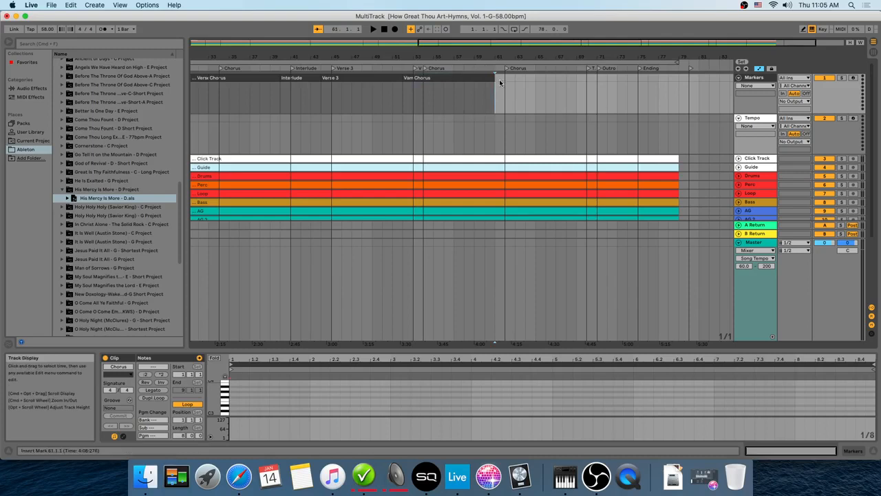
pyautogui.press('super+v')
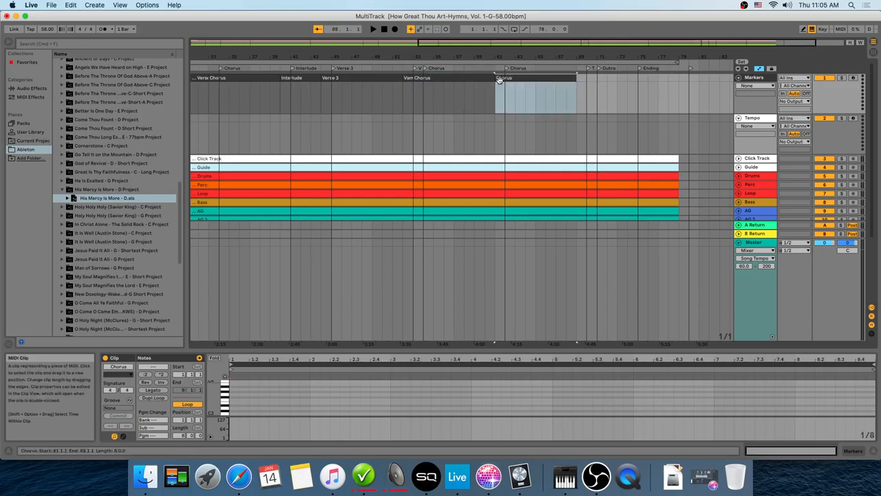
# - Insert an empty one-bar MIDI clip on the Markers track from 69.1.1 to 70.1.1 and name it Tag
pyautogui.moveTo(448, 44); pyautogui.dragTo(475, 45)
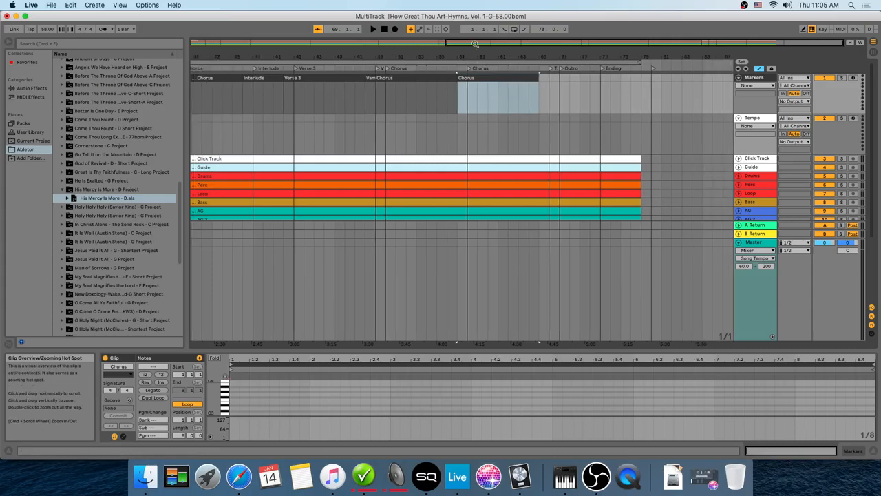
pyautogui.click(541, 86)
pyautogui.moveTo(543, 84); pyautogui.dragTo(546, 84)
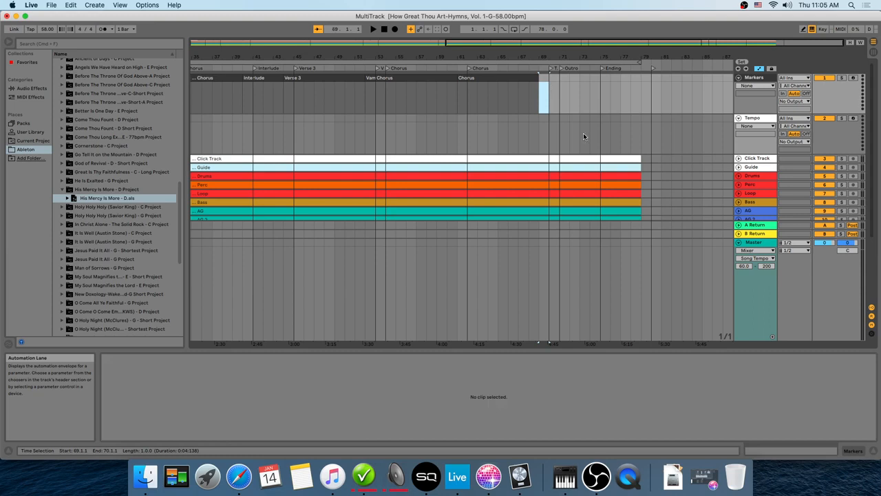
pyautogui.press('super+shift+m')
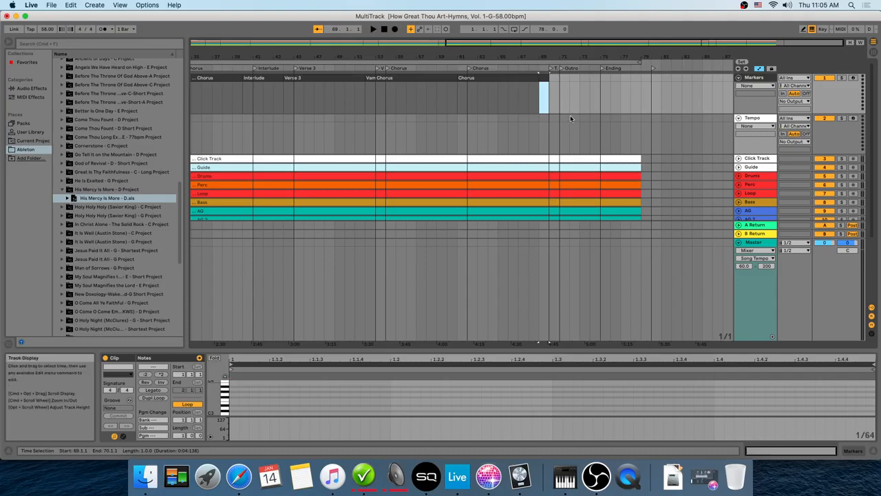
pyautogui.press('+')
pyautogui.press('+')
pyautogui.press('+')
pyautogui.press('+')
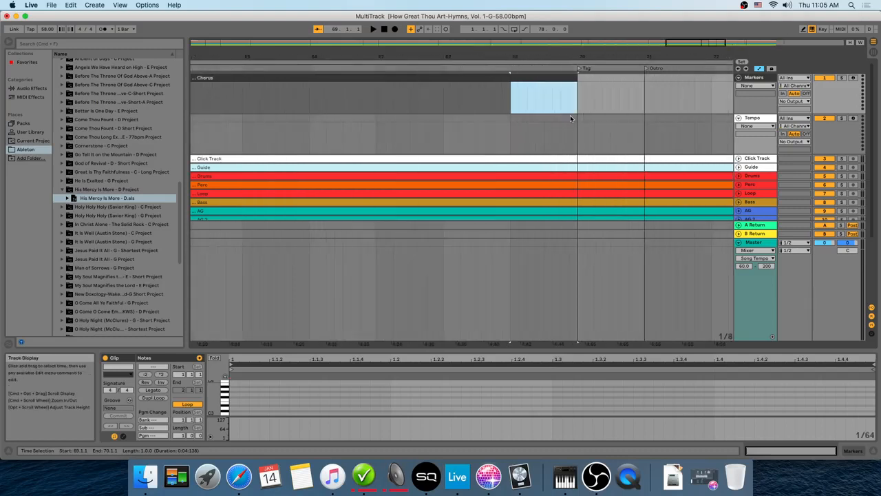
pyautogui.rightClick(544, 82)
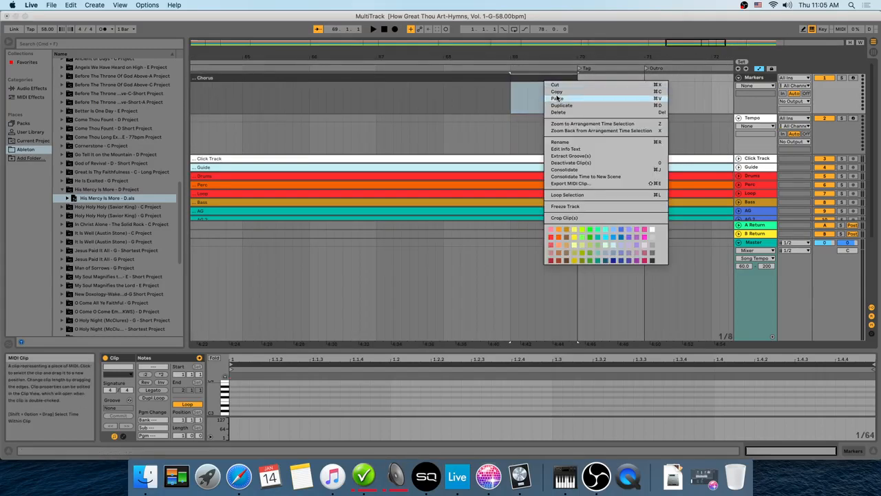
pyautogui.click(573, 142)
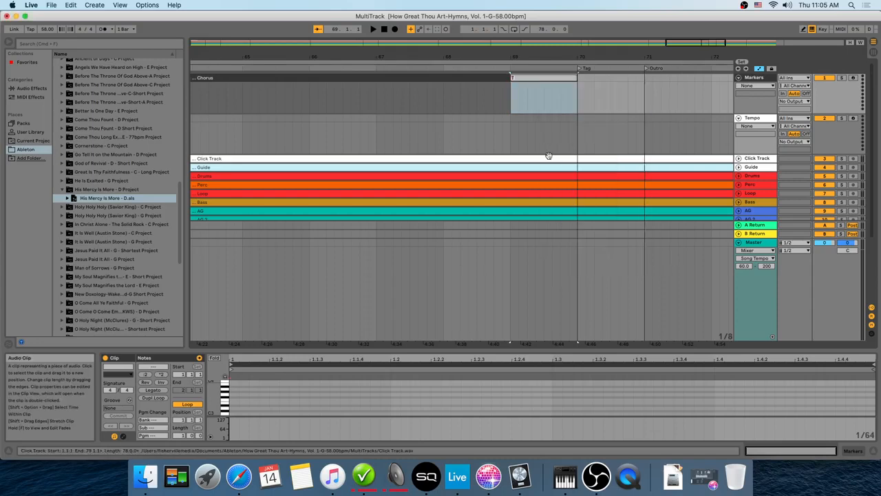
pyautogui.press('Return')
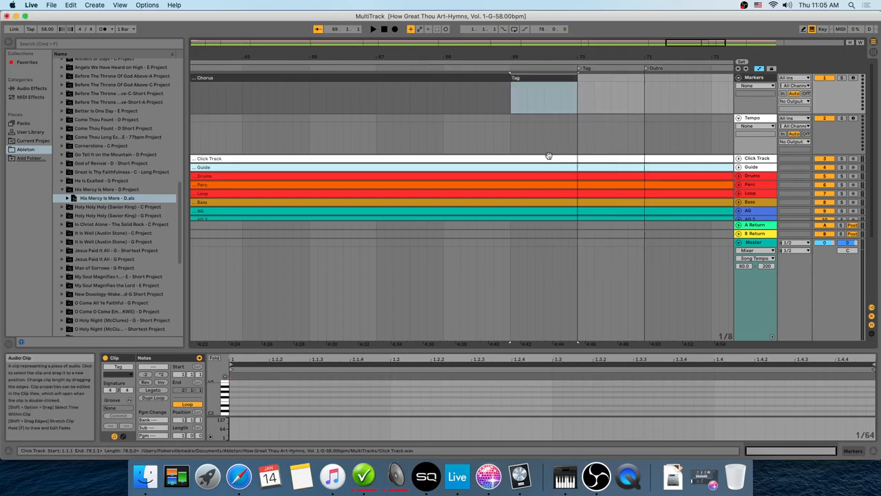
# - Insert an empty MIDI clip on the Markers track from 70.1.1 to 74.1.1 and name it Outro
pyautogui.press('-')
pyautogui.press('-')
pyautogui.press('-')
pyautogui.press('-')
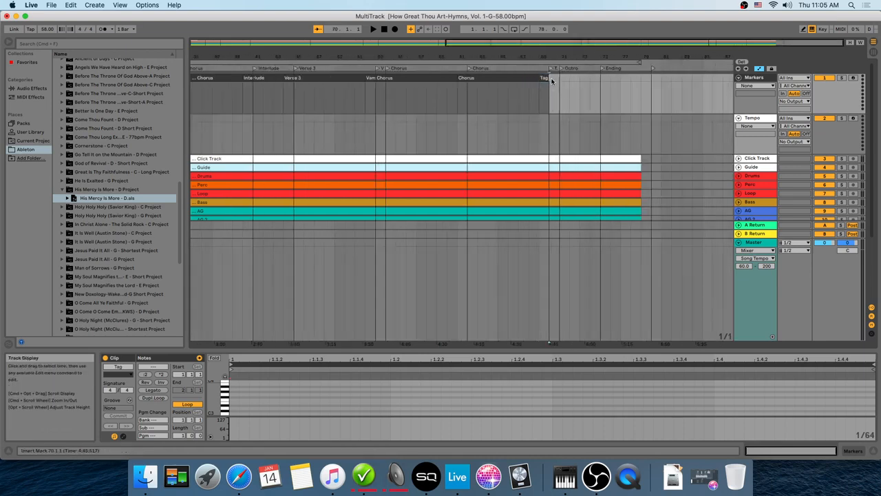
pyautogui.moveTo(550, 78); pyautogui.dragTo(588, 80)
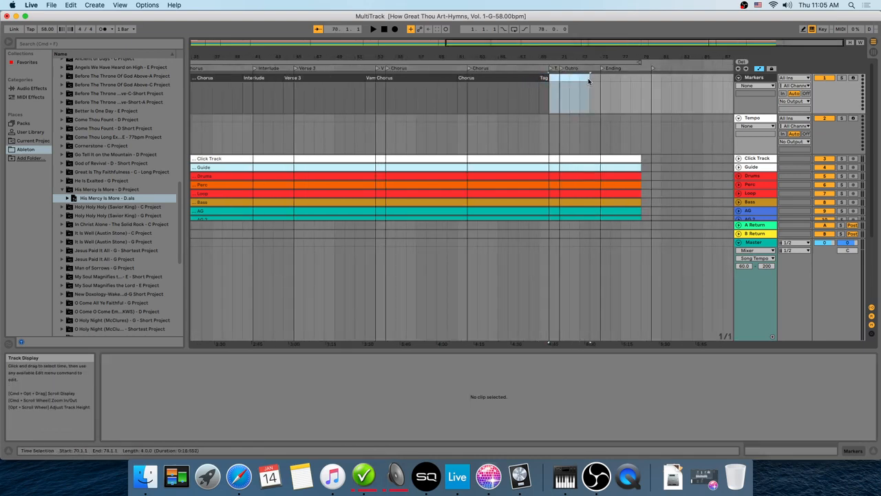
pyautogui.press('super+shift+m')
pyautogui.press('super+r')
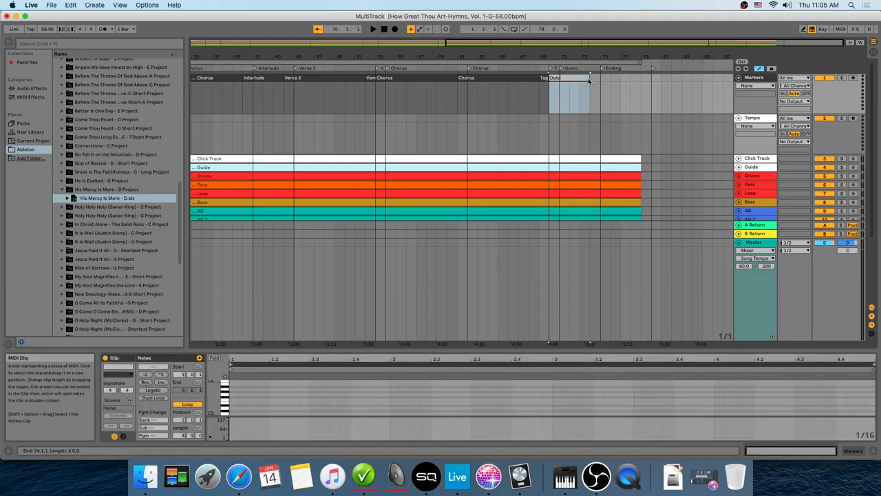
pyautogui.press('Return')
# - Insert an empty MIDI clip on the Markers track from 74.1.1 to 79.1.1 and name it Ending
pyautogui.moveTo(589, 80); pyautogui.dragTo(636, 79)
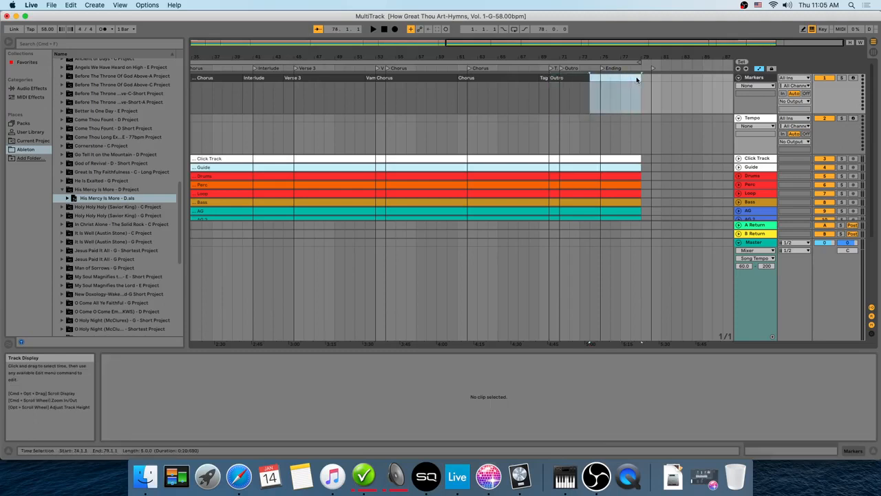
pyautogui.press('super+shift+m')
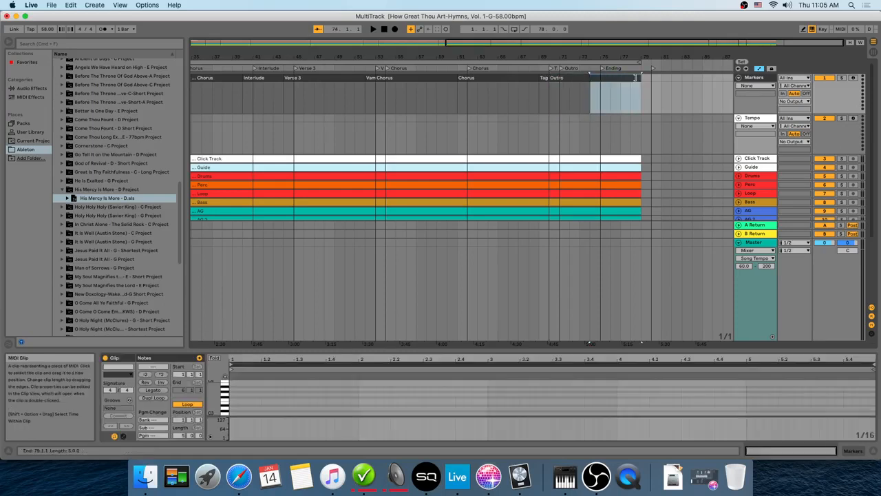
pyautogui.press('super+r')
pyautogui.write('Ending')
pyautogui.press('Return')
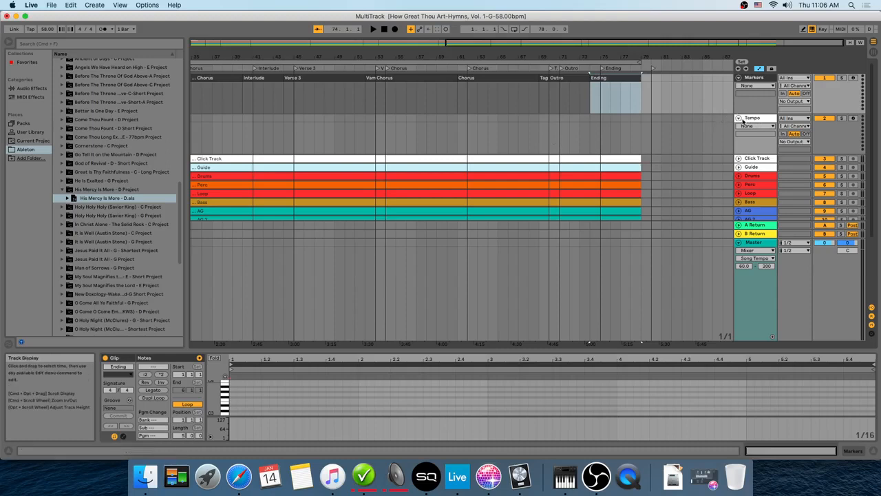
# - Hide the automation lanes on all tracks and select the Master track
pyautogui.click(704, 130)
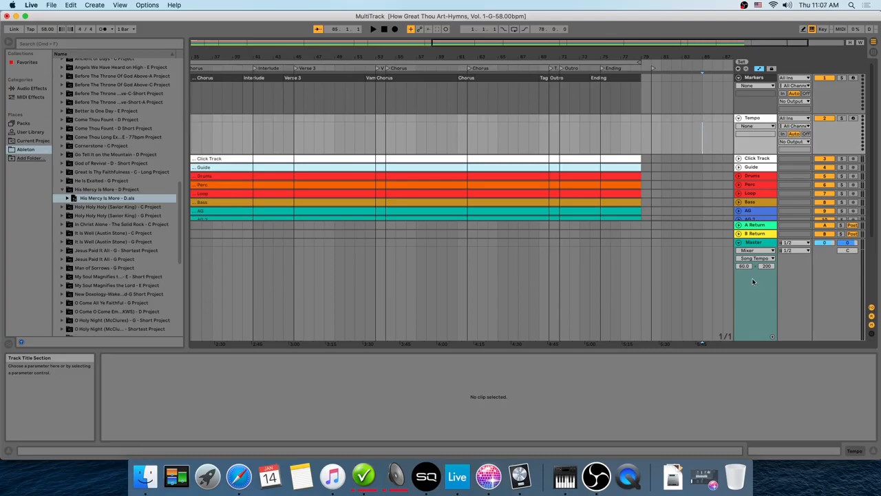
pyautogui.click(761, 68)
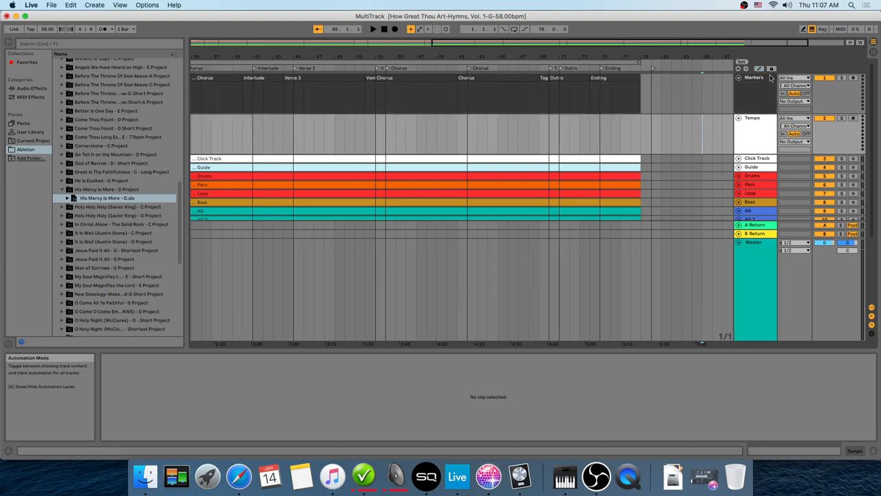
pyautogui.click(746, 274)
pyautogui.scroll(-6, 697, 291)
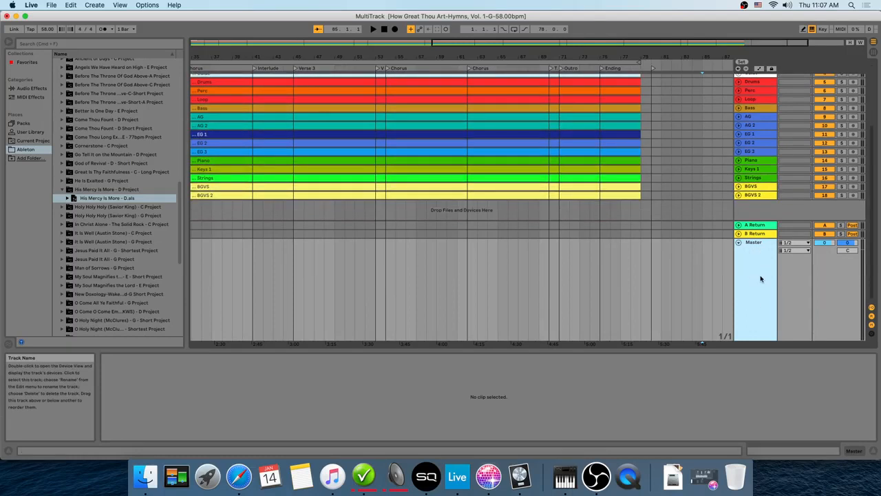
pyautogui.scroll(6, 759, 274)
# - Fold and unfold the Master track, and show the automation lanes with the Master's Song Tempo lane again
pyautogui.click(738, 242)
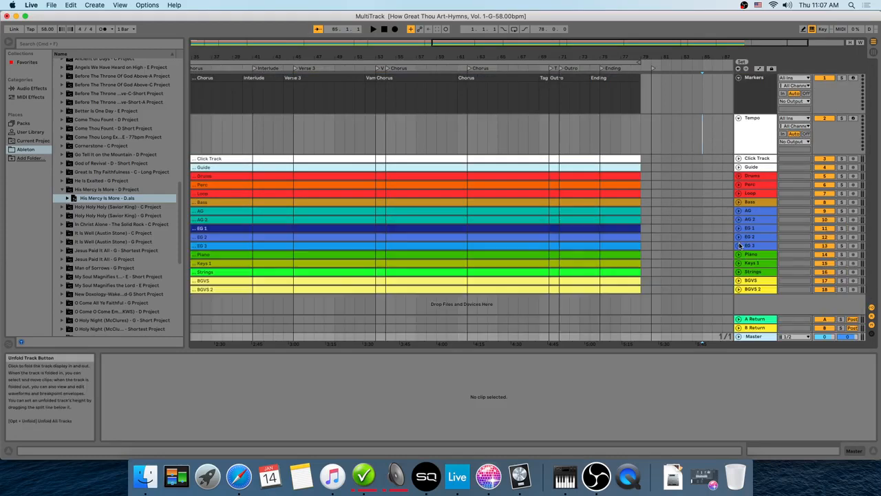
pyautogui.click(738, 336)
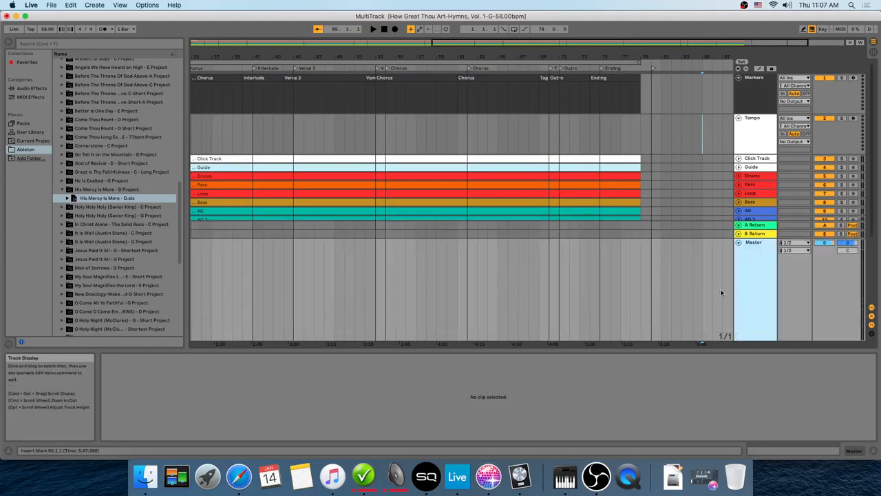
pyautogui.click(759, 68)
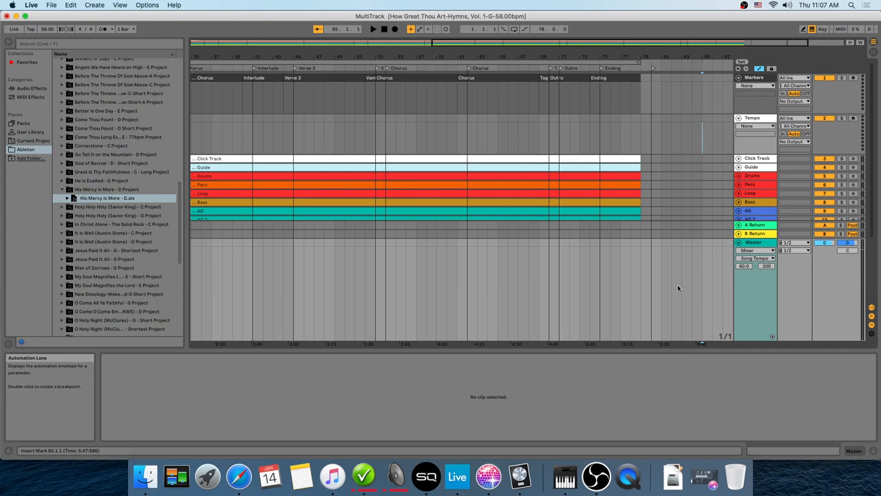
pyautogui.scroll(-5, 677, 285)
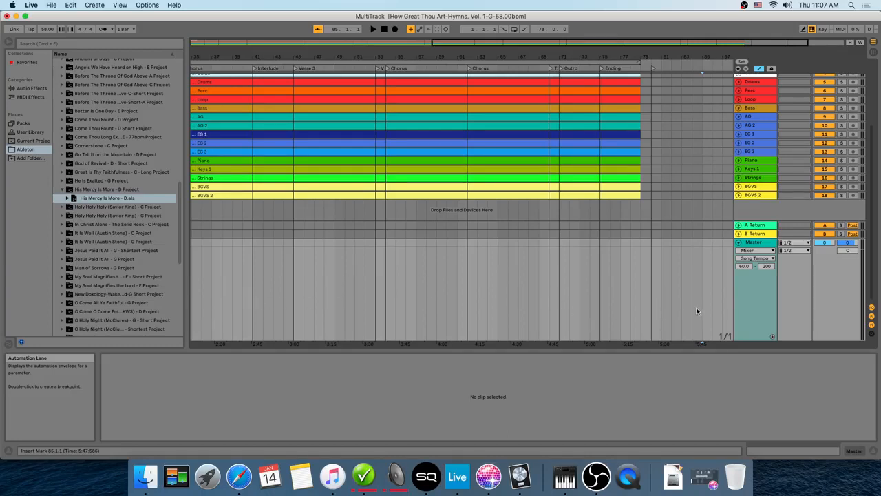
# - Fold the Master track and select all the audio clips from Click Track through BGVS 2
pyautogui.scroll(5, 693, 299)
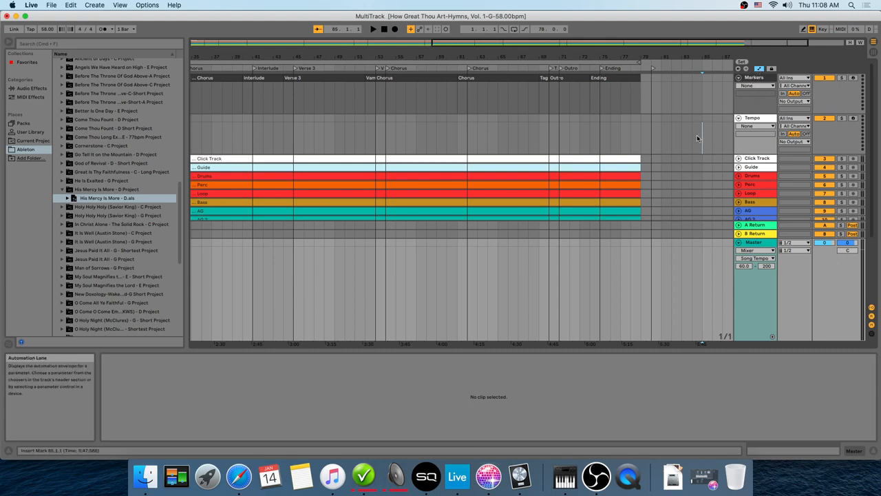
pyautogui.scroll(-5, 668, 167)
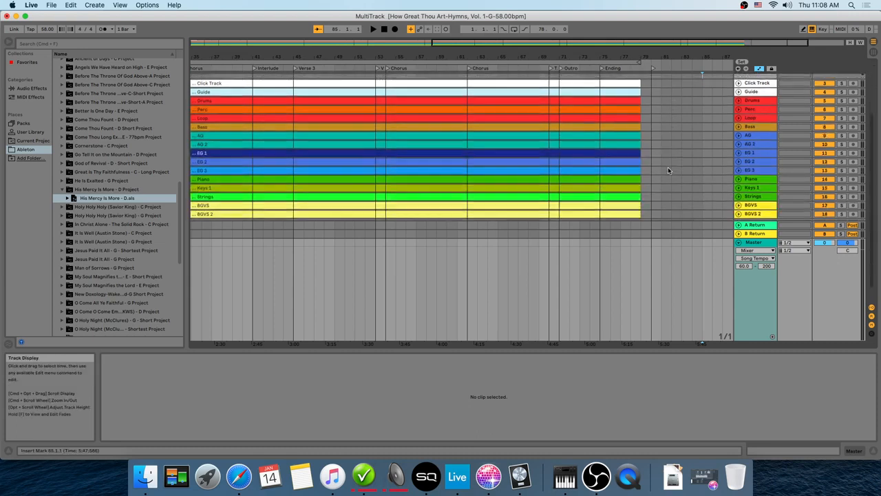
pyautogui.click(617, 83)
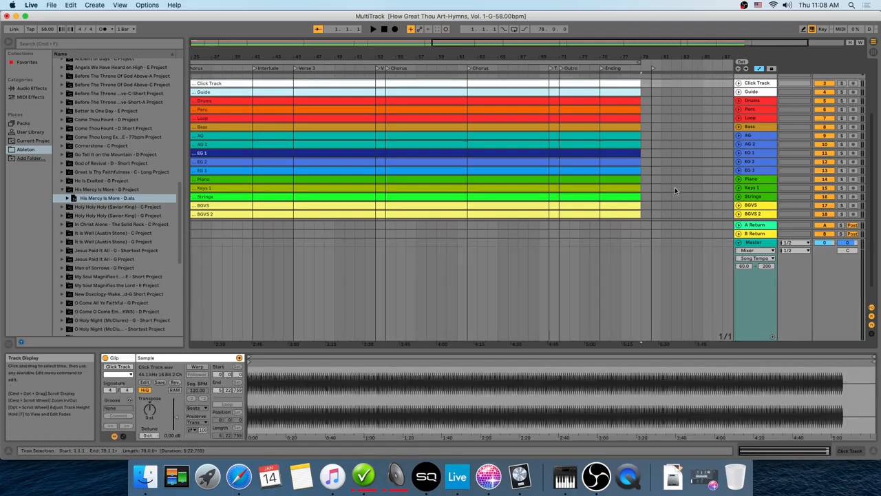
pyautogui.scroll(-2, 674, 190)
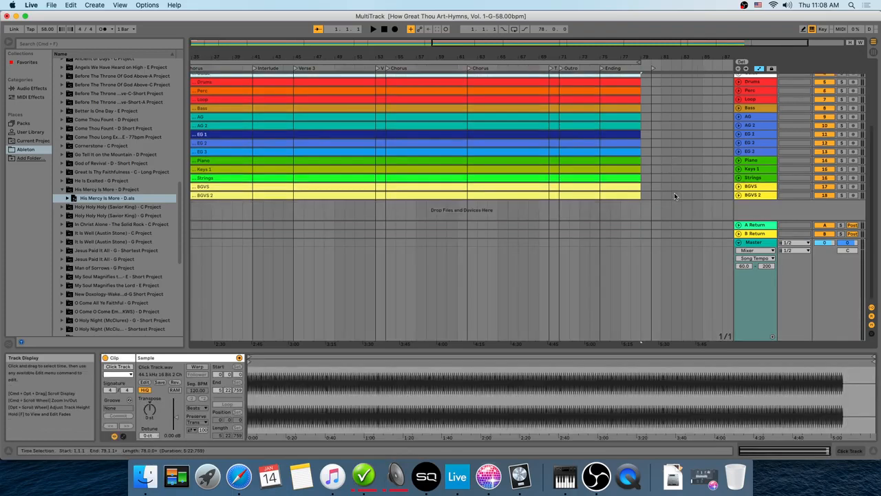
pyautogui.click(739, 244)
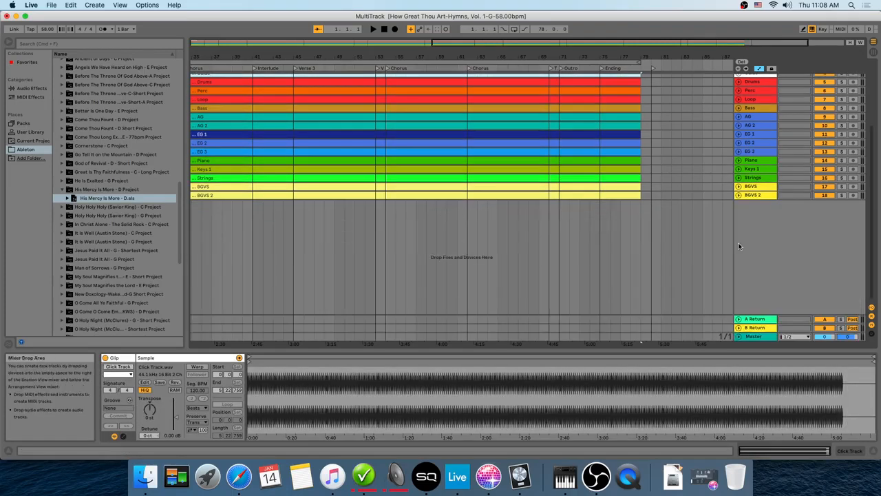
pyautogui.scroll(3, 667, 238)
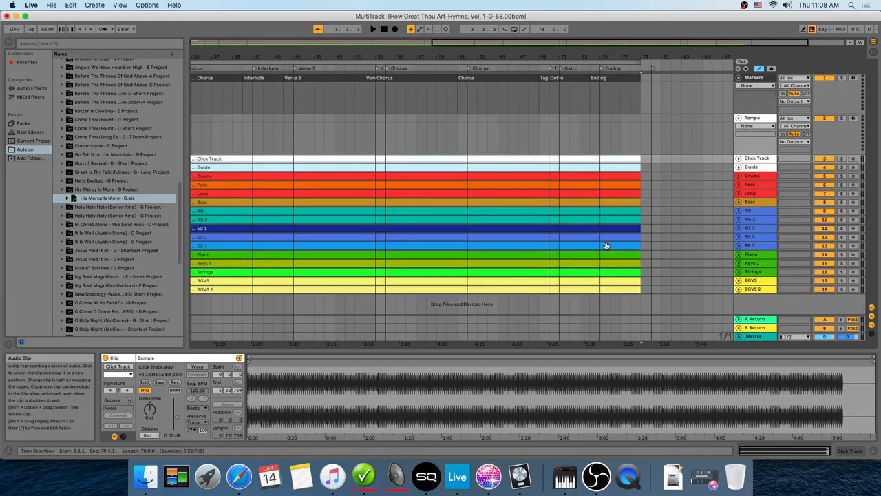
pyautogui.keyDown('shift'); pyautogui.click(613, 289); pyautogui.keyUp('shift')
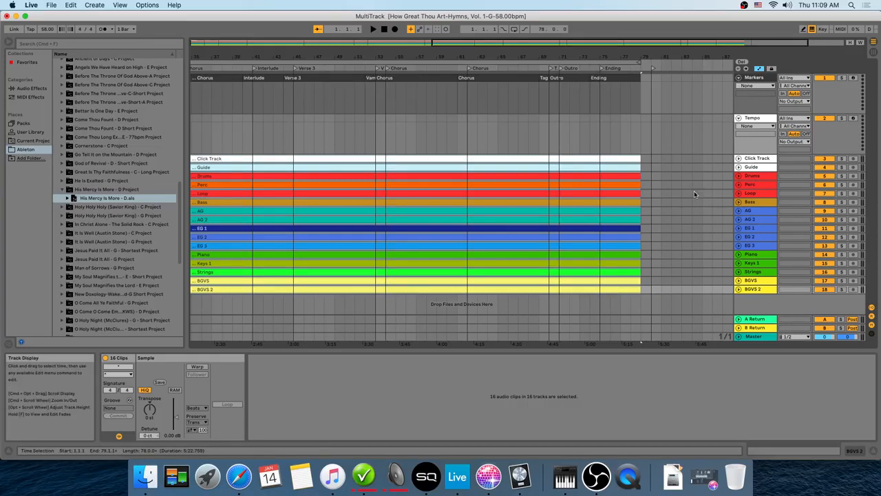
# - Unfold and refold the Master track, and clear the clip selection
pyautogui.click(740, 338)
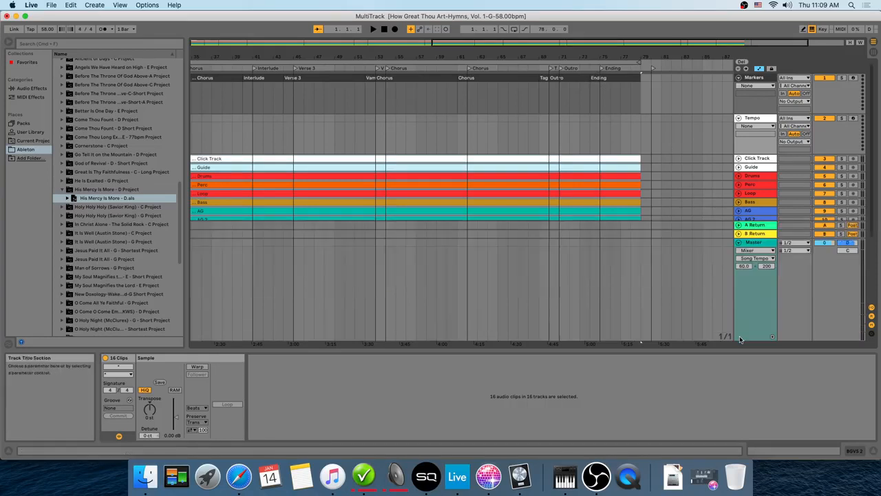
pyautogui.click(739, 243)
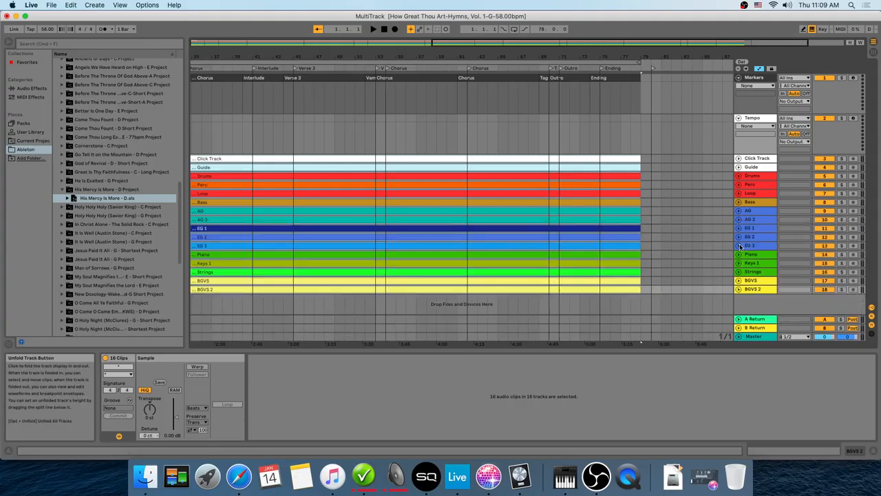
pyautogui.click(668, 174)
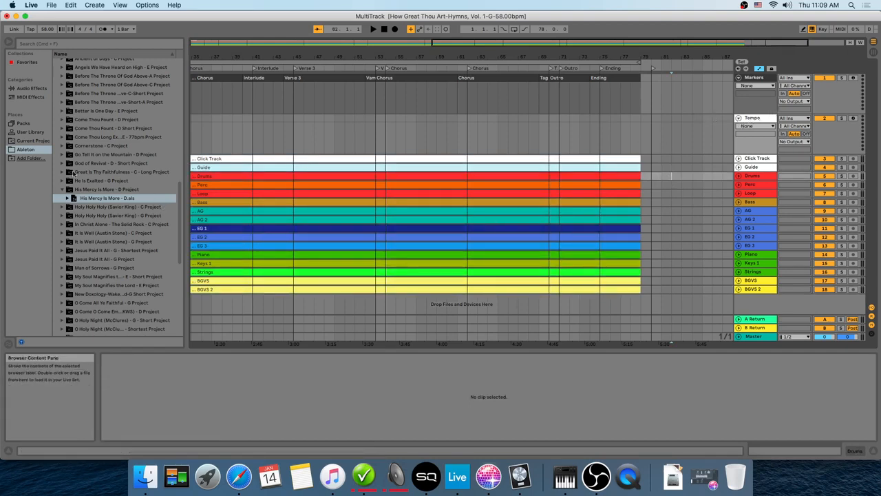
# - Locate the Tempo folder in the browser's Ableton place and expand it
pyautogui.click(103, 199)
pyautogui.scroll(-5, 100, 200)
pyautogui.scroll(-4, 102, 199)
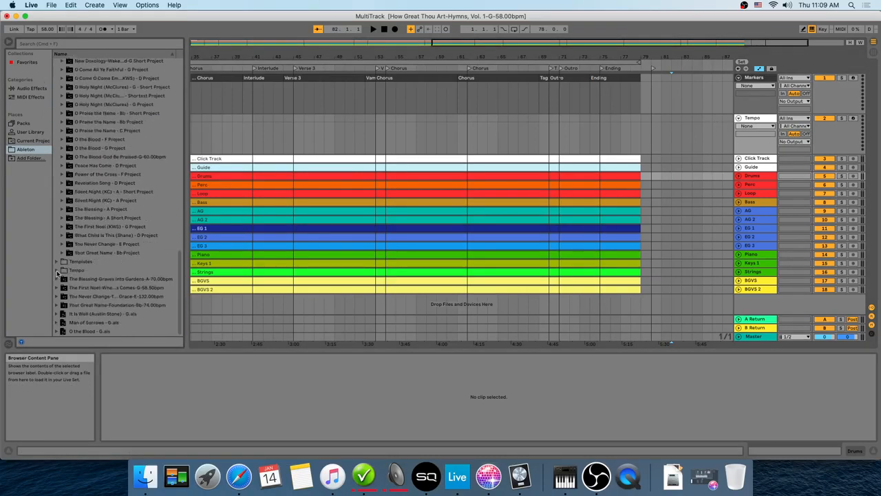
pyautogui.click(58, 271)
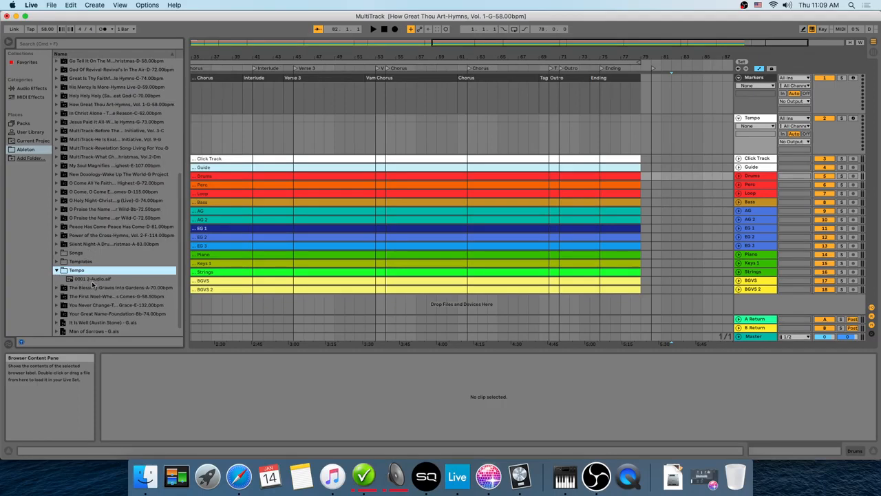
# - Place 0001 2-Audio.aif at the start of the Tempo track and extend the clip to 79.1.1
pyautogui.click(491, 139)
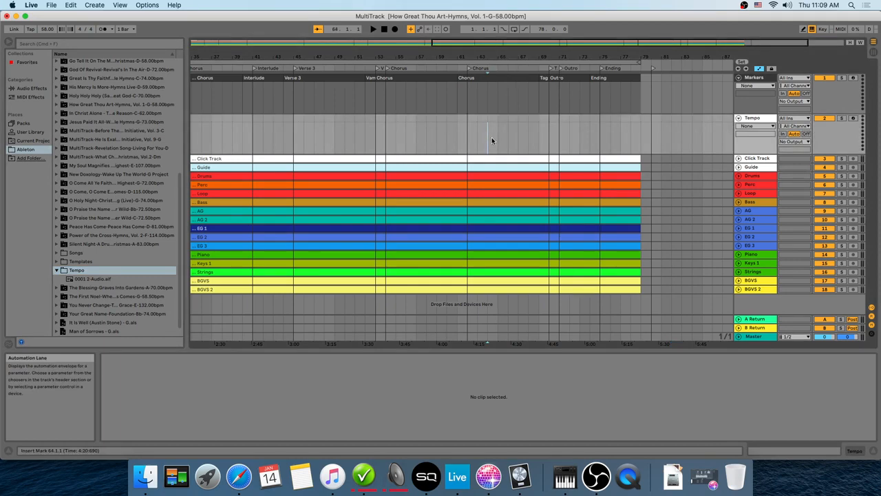
pyautogui.press('-')
pyautogui.press('-')
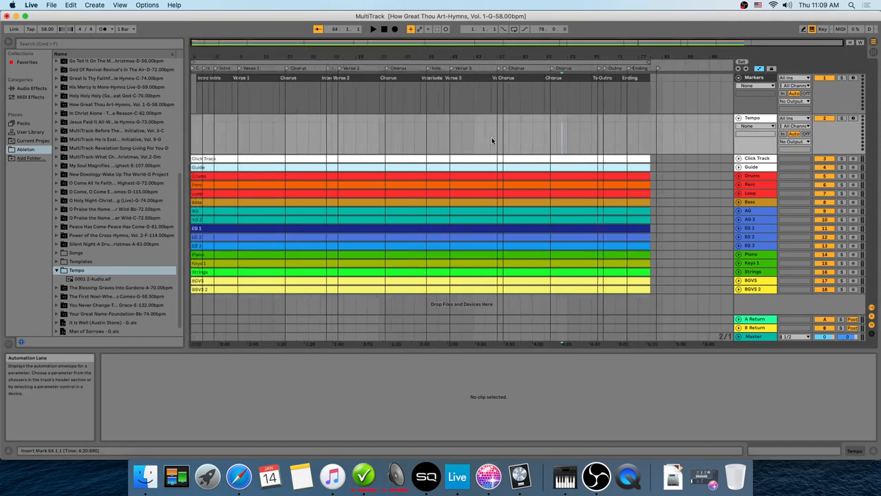
pyautogui.click(96, 280)
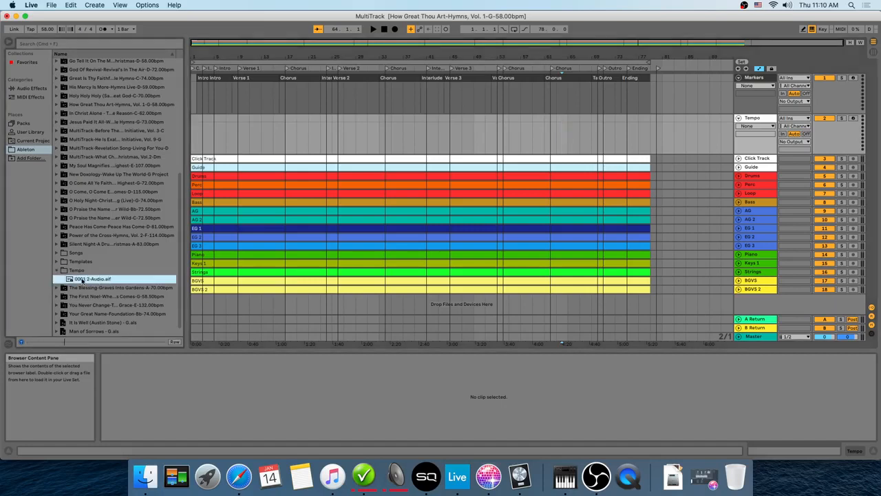
pyautogui.moveTo(82, 280); pyautogui.dragTo(196, 122)
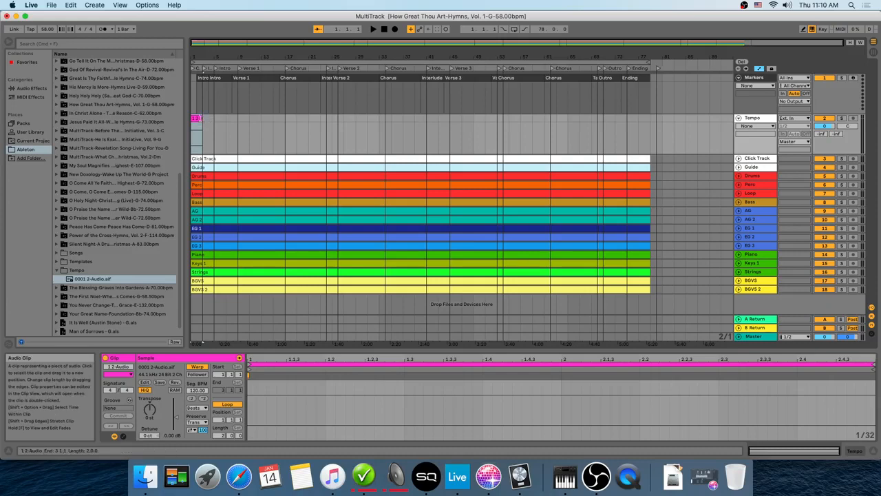
pyautogui.moveTo(202, 119); pyautogui.dragTo(650, 120)
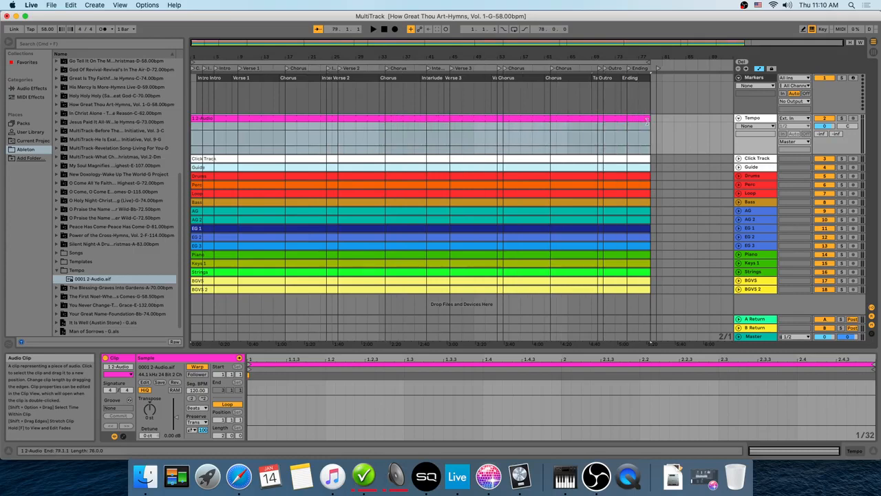
# - Color the clip on the Tempo track white and rename it 58, 4/4
pyautogui.rightClick(525, 119)
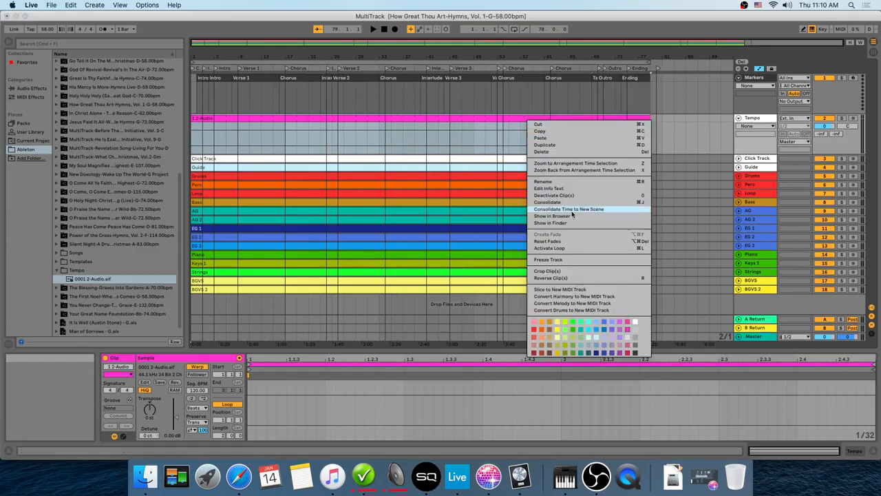
pyautogui.click(635, 322)
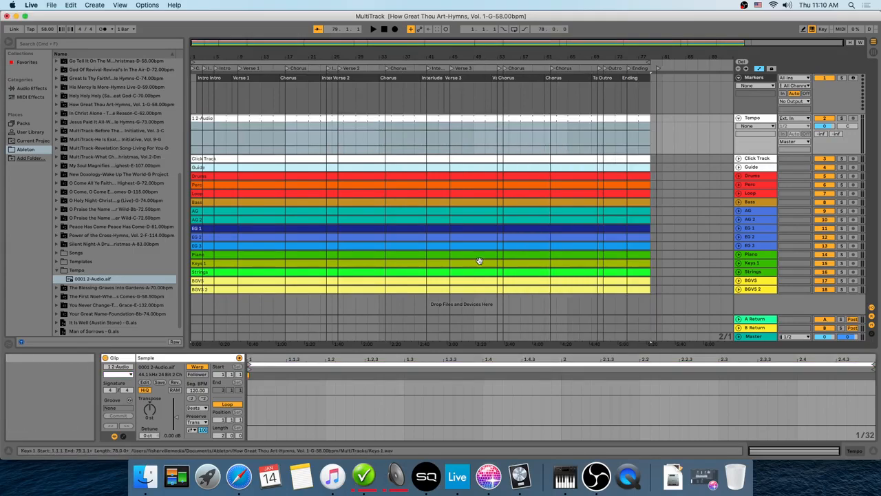
pyautogui.click(229, 120)
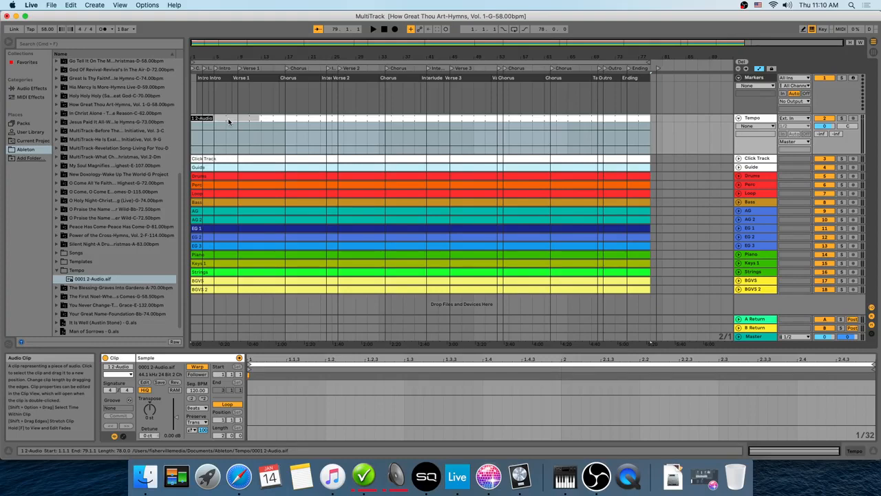
pyautogui.write('58, 4/4')
pyautogui.press('Return')
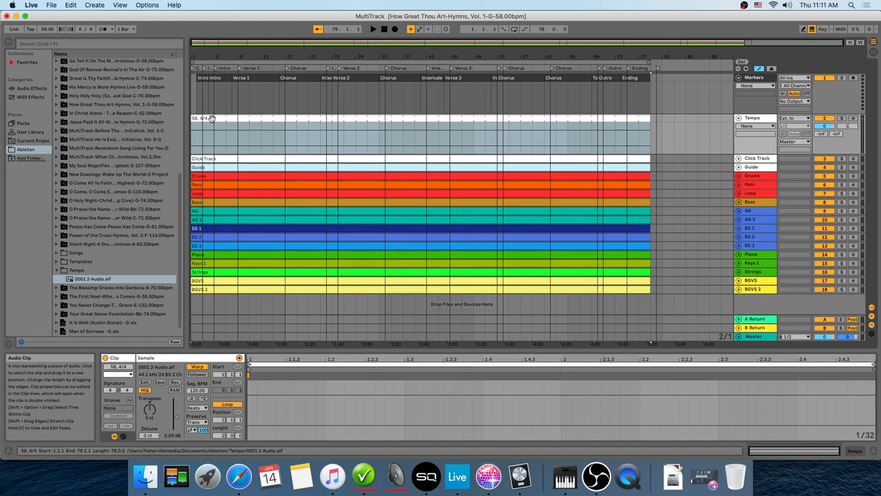
# - Set the Tempo clip's segment BPM to 58 and switch the clip from tempo Follower to Leader
pyautogui.click(225, 130)
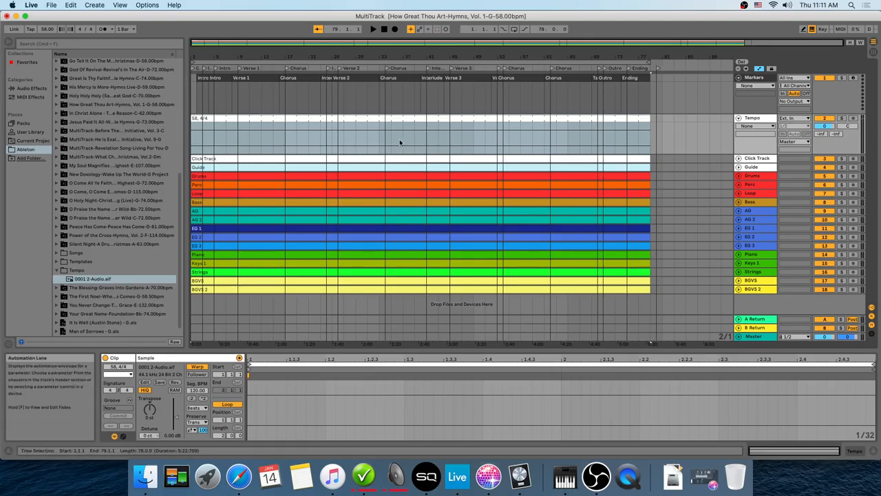
pyautogui.click(394, 118)
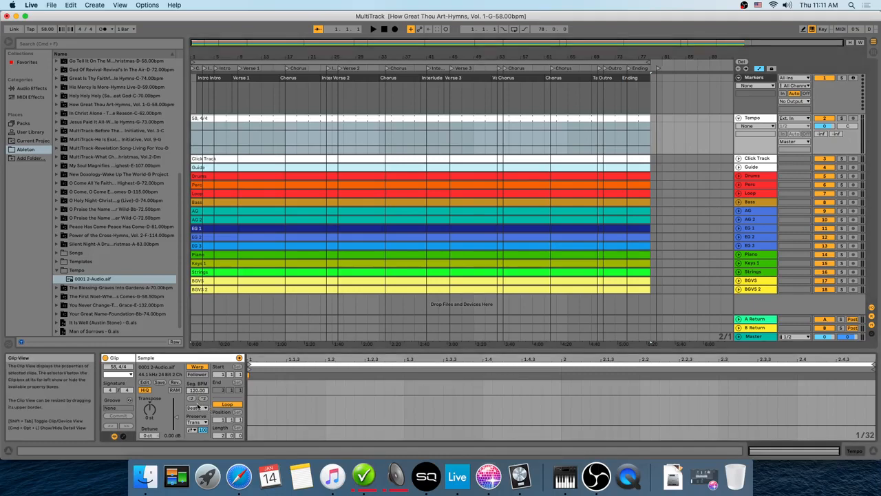
pyautogui.write('58')
pyautogui.press('Return')
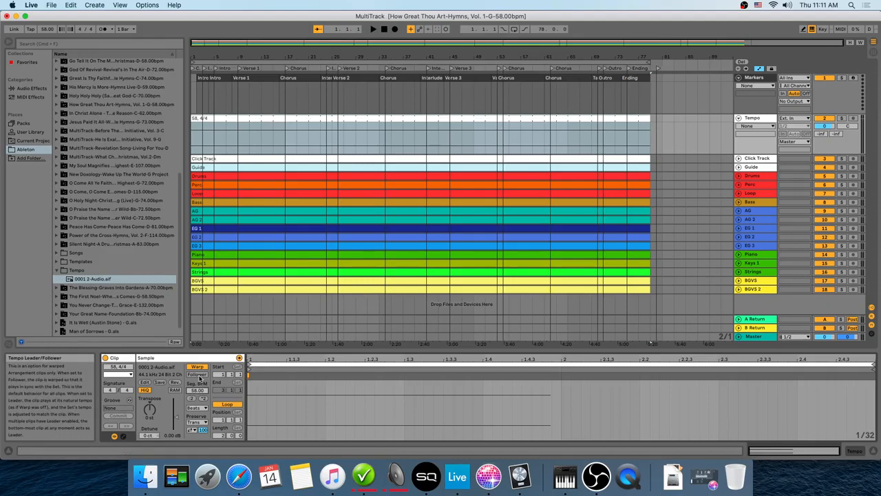
pyautogui.click(197, 374)
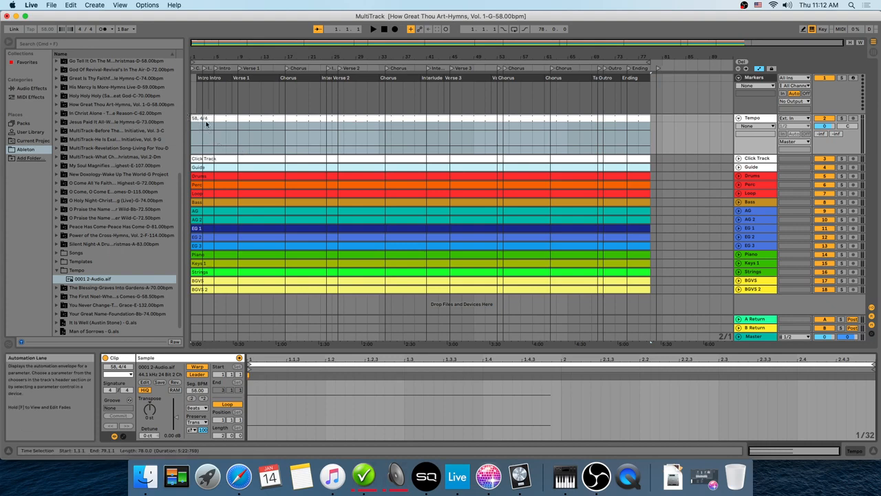
pyautogui.click(194, 117)
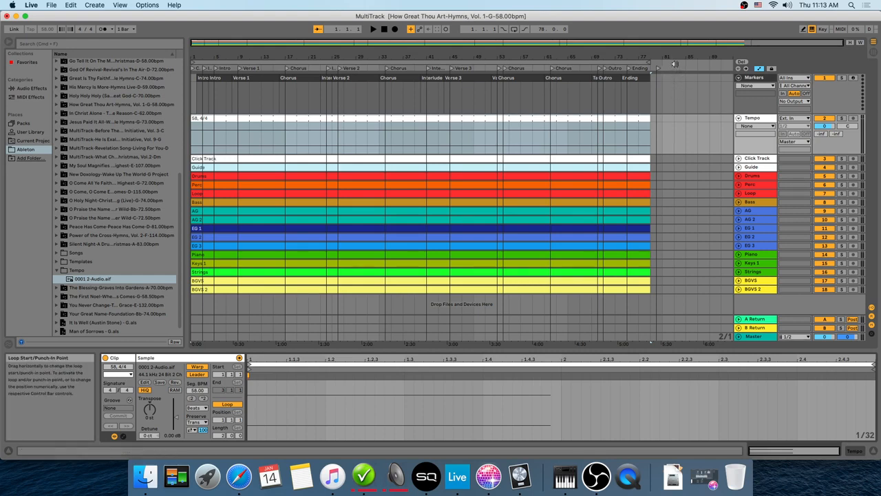
# - Move the start of the arrangement loop to 9.1.1
pyautogui.rightClick(194, 64)
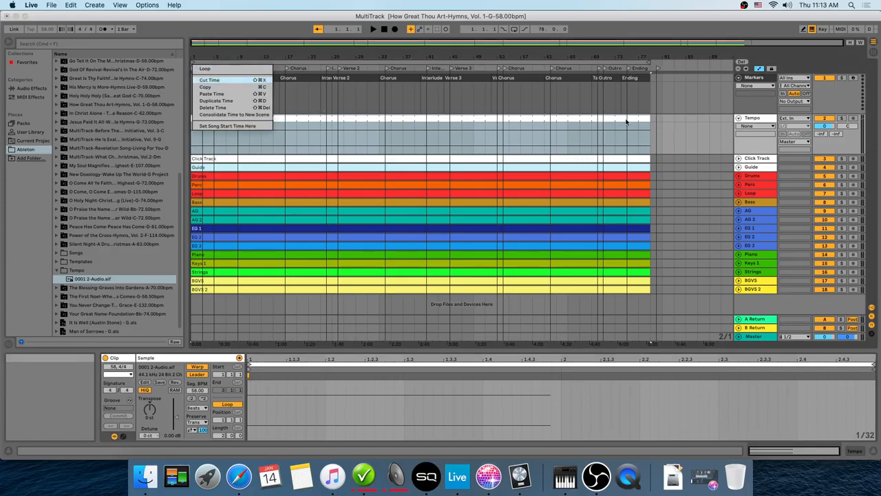
pyautogui.click(688, 101)
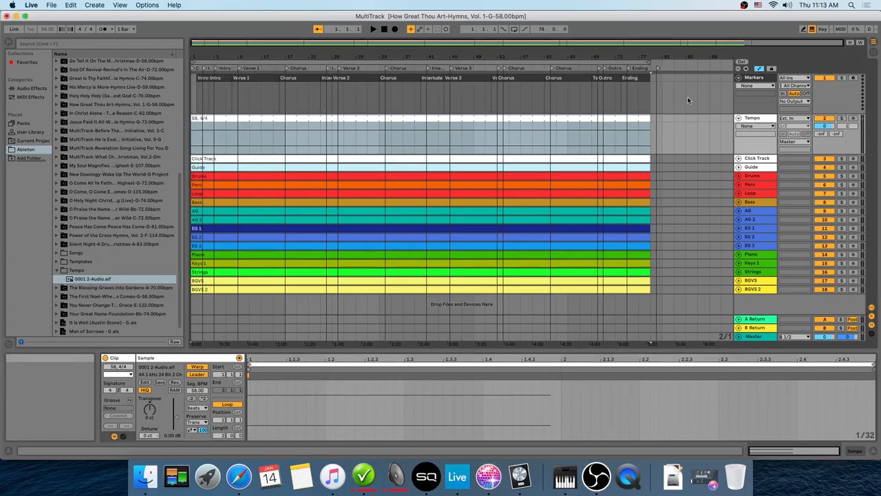
pyautogui.moveTo(193, 63); pyautogui.dragTo(241, 64)
# - Insert a time signature change at 4.1.1 and delete it again
pyautogui.rightClick(192, 62)
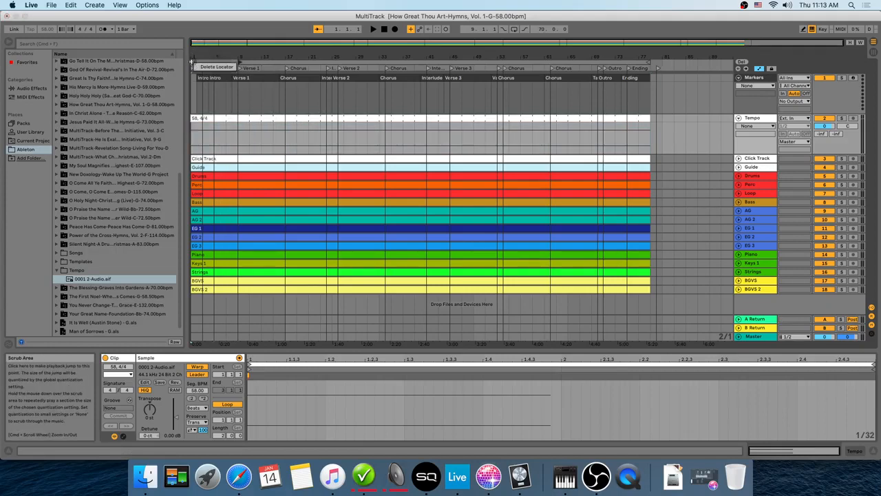
pyautogui.rightClick(210, 62)
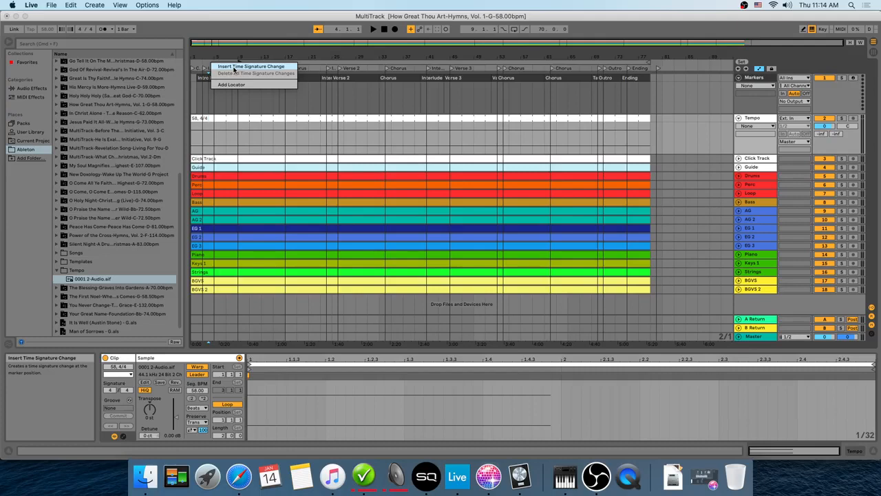
pyautogui.click(234, 67)
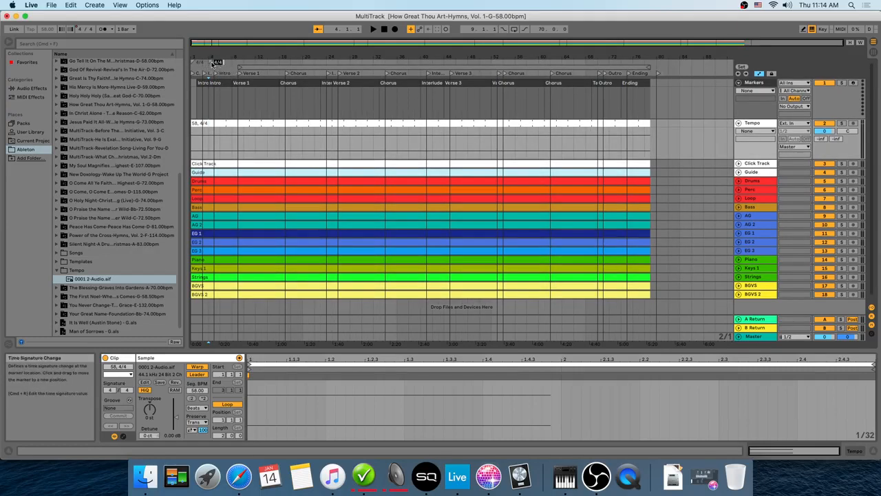
pyautogui.rightClick(212, 63)
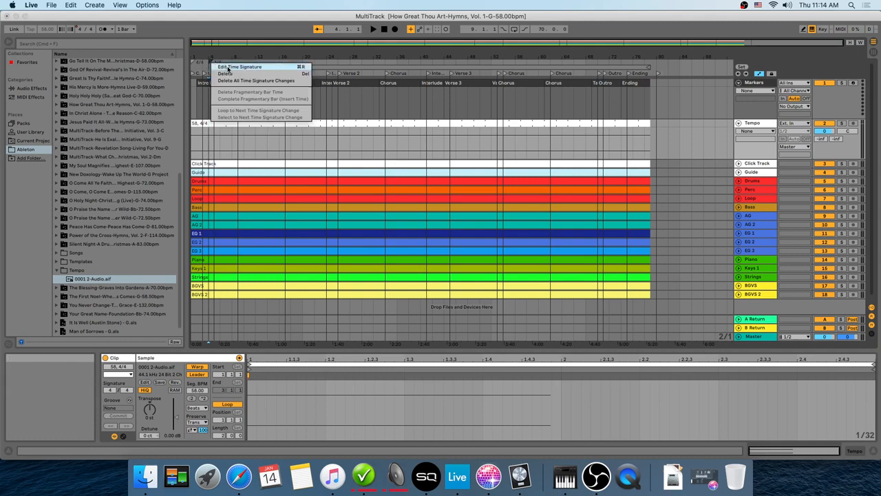
pyautogui.click(230, 73)
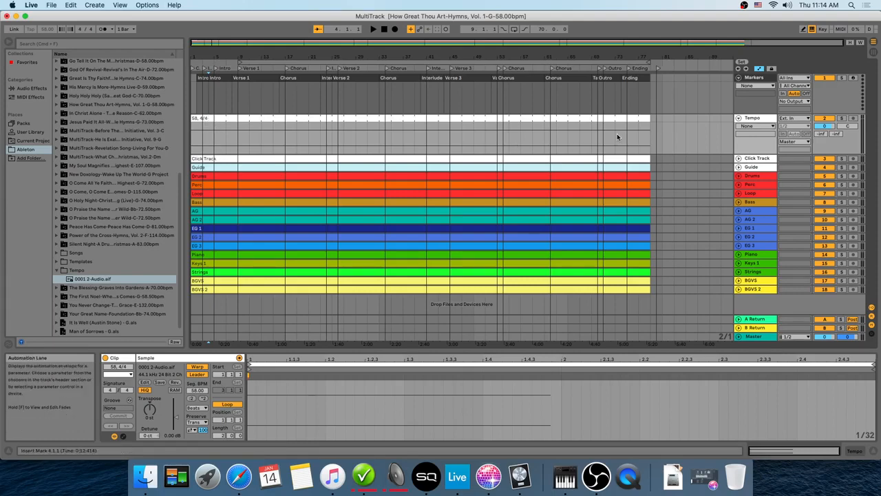
# - Fold the Markers and Tempo tracks
pyautogui.click(739, 79)
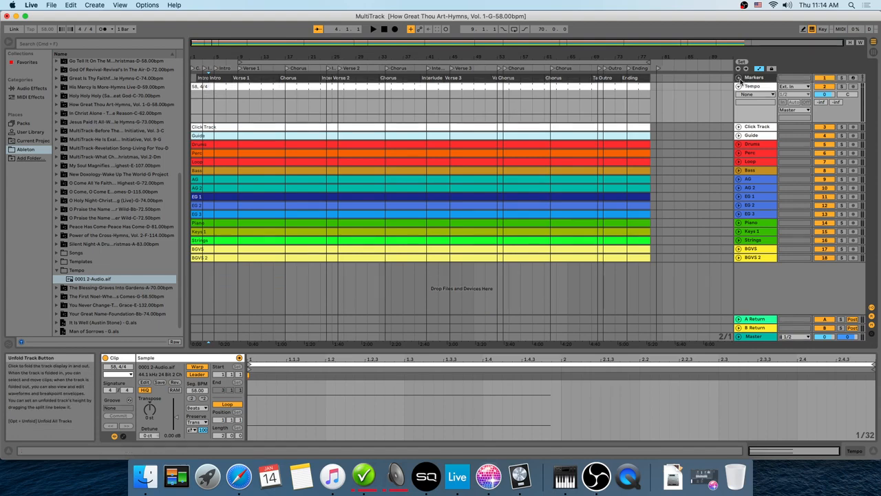
pyautogui.click(739, 86)
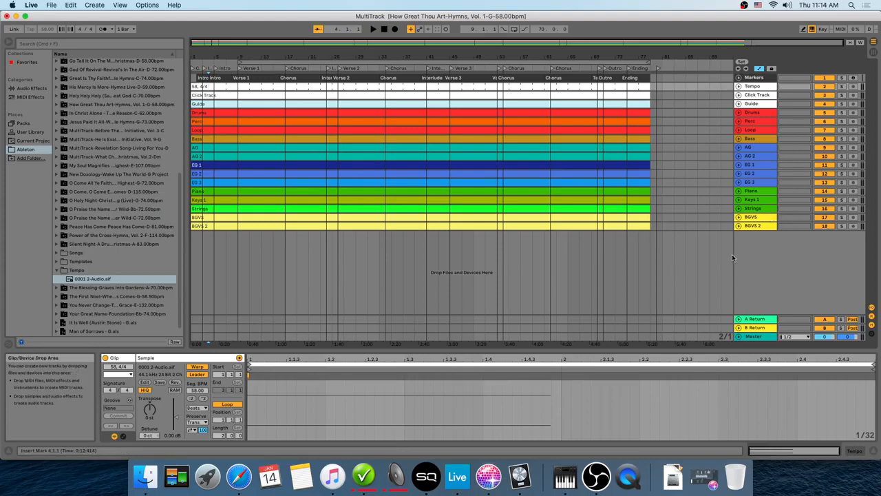
pyautogui.click(35, 7)
pyautogui.click(49, 31)
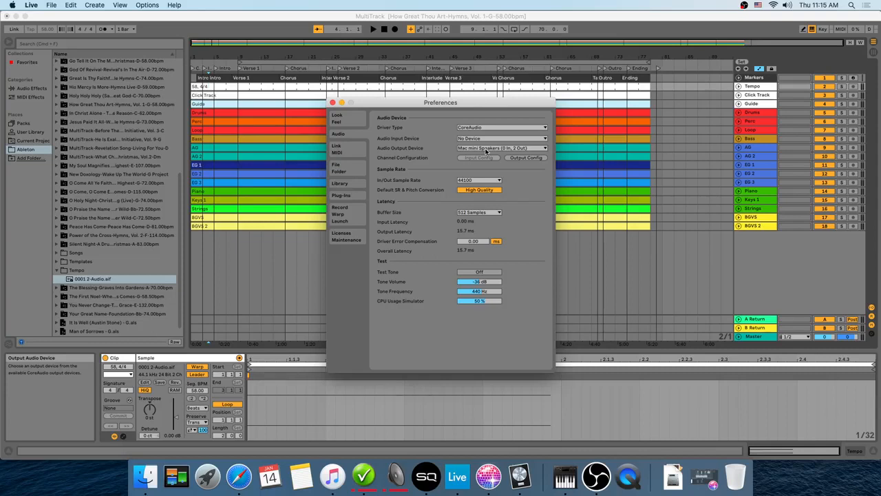
pyautogui.click(333, 102)
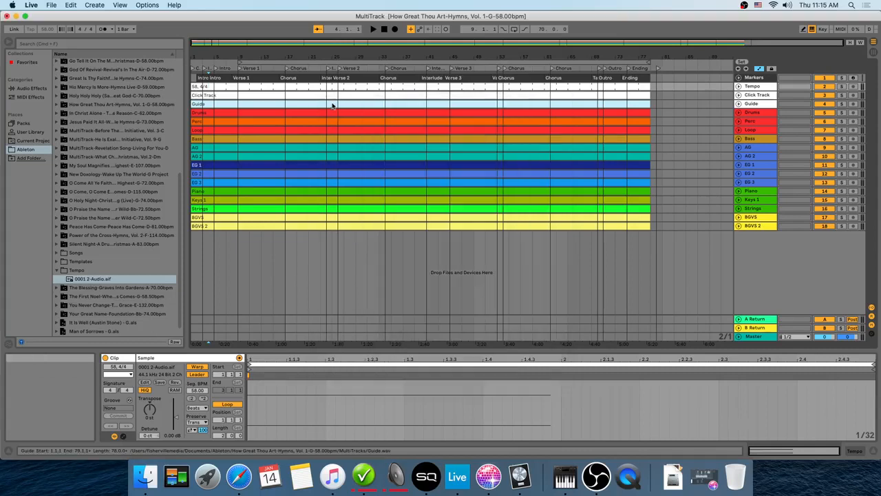
# - Set the audio output device to Dante Virtual Soundcard (64 In, 64 Out) in the preferences
pyautogui.click(31, 5)
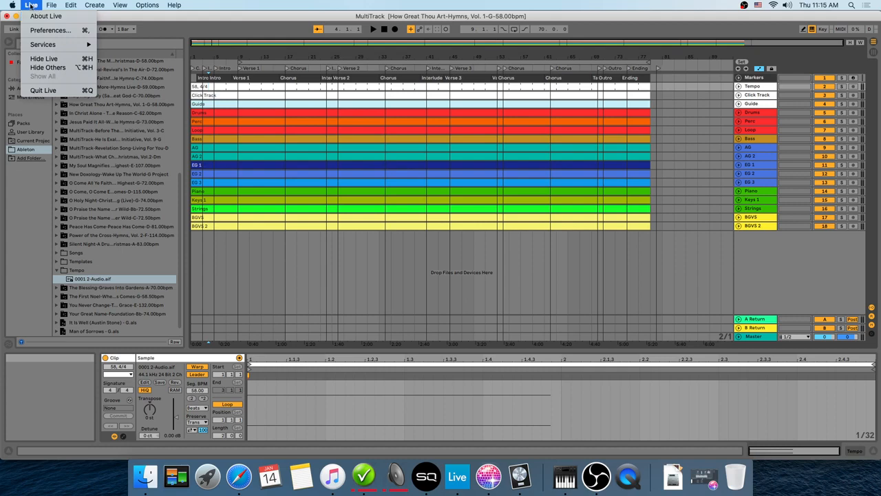
pyautogui.click(45, 30)
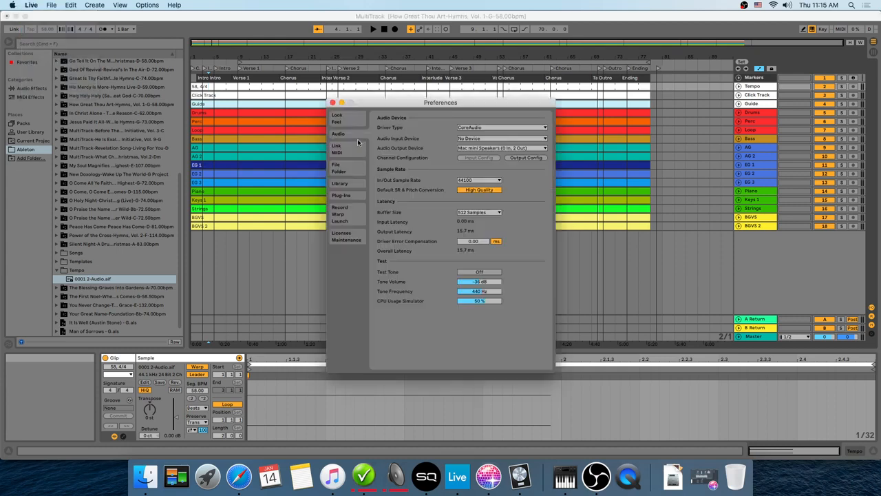
pyautogui.click(494, 148)
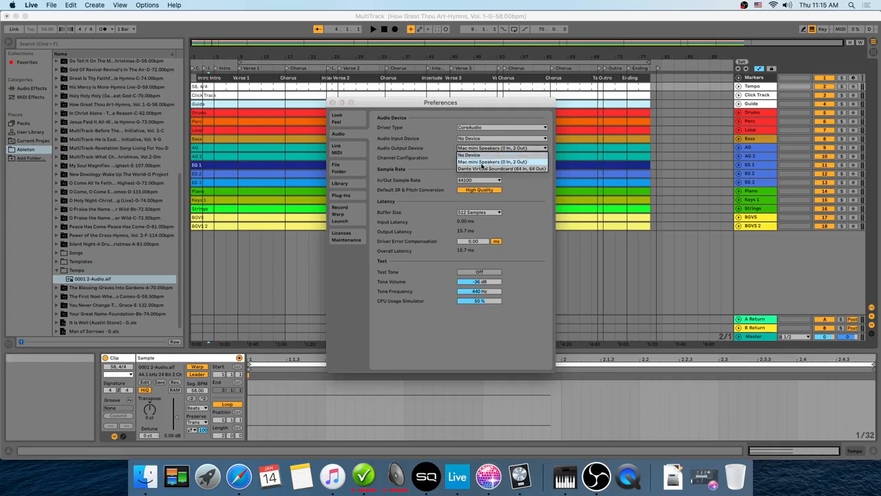
pyautogui.click(483, 169)
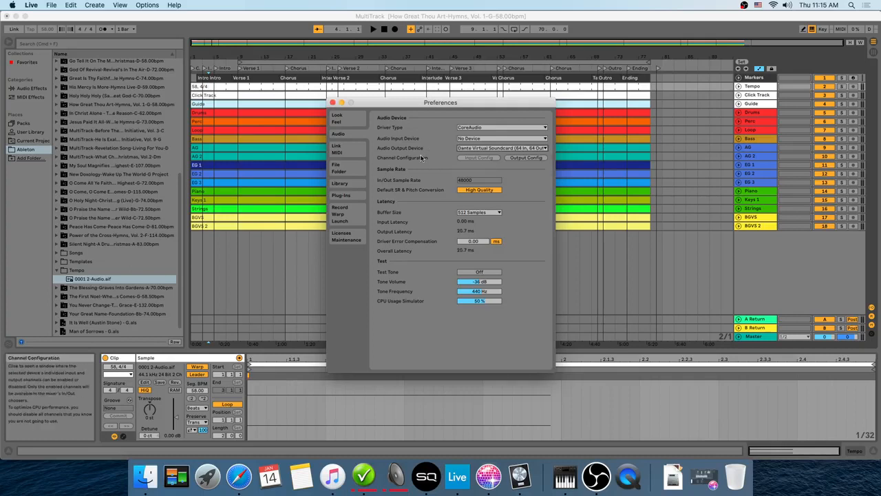
pyautogui.click(332, 103)
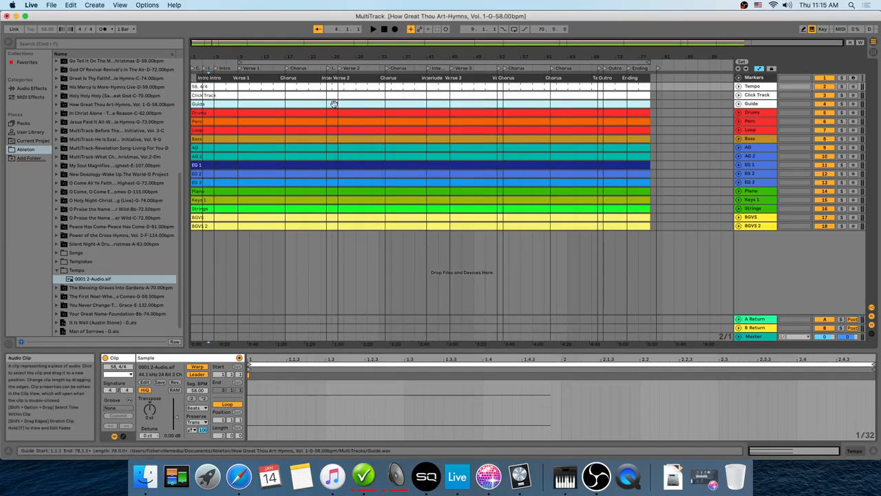
# - Switch to Session View and route the Click Track's audio to Ext. Out, mono channel 1
pyautogui.click(874, 56)
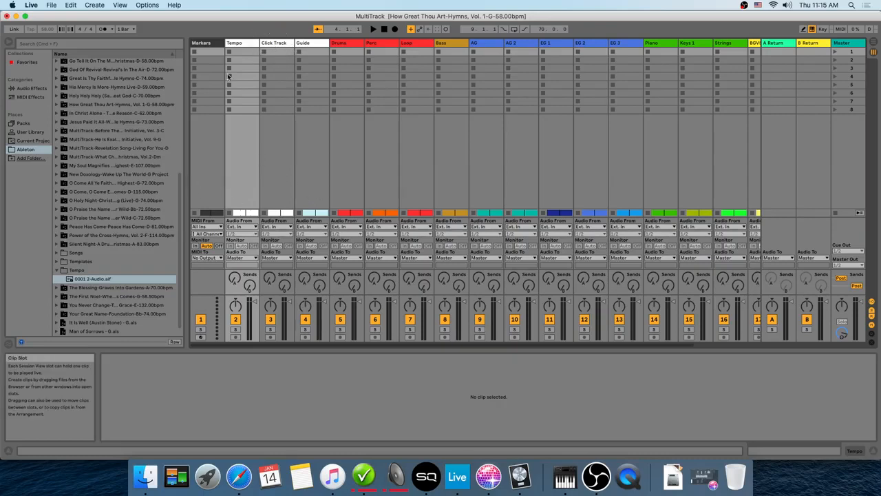
pyautogui.click(275, 44)
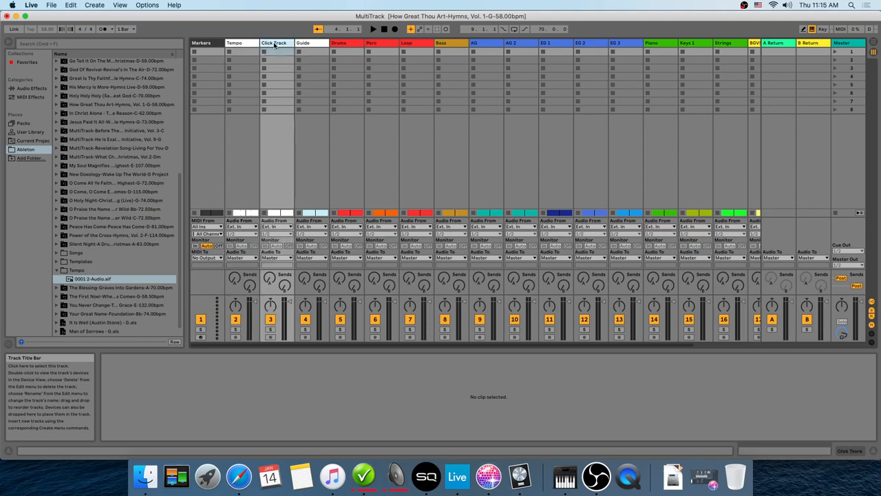
pyautogui.click(281, 260)
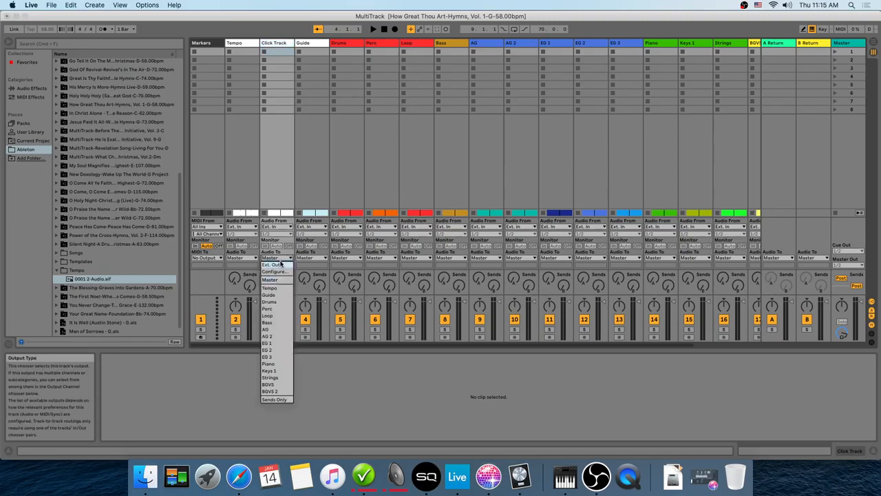
pyautogui.click(281, 265)
pyautogui.click(281, 266)
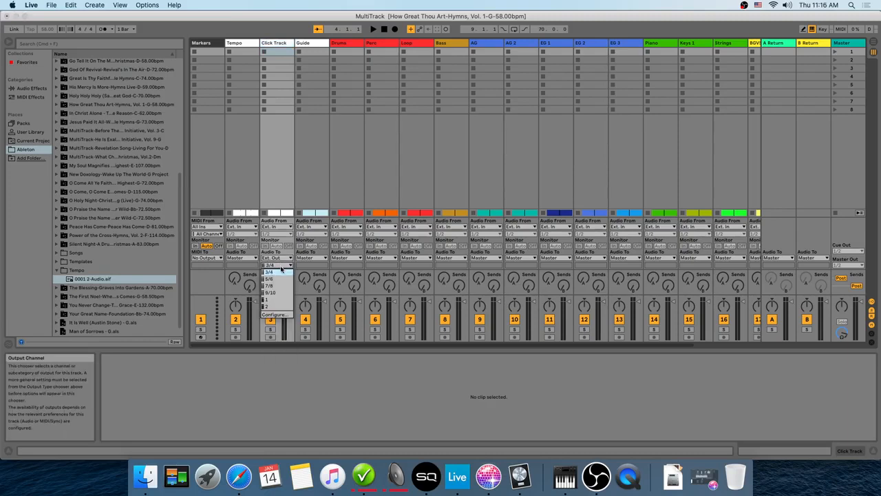
pyautogui.click(273, 300)
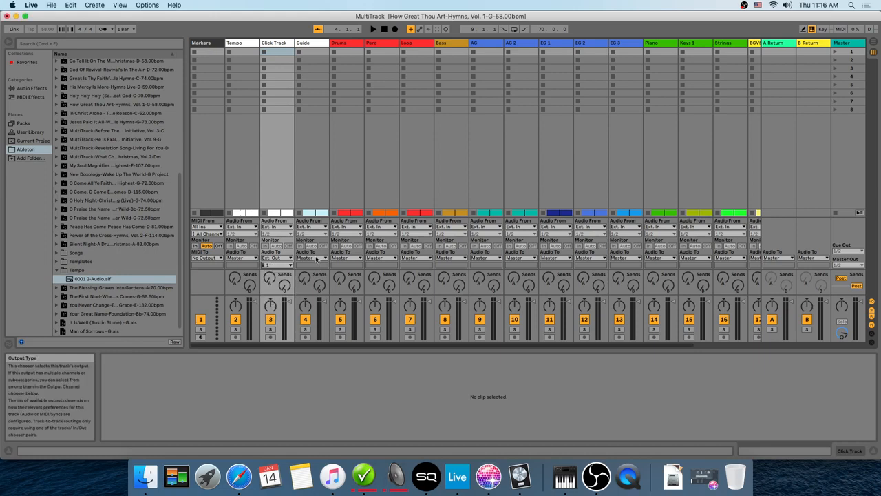
# - Route the Guide track's audio to Ext. Out, mono channel 1
pyautogui.click(316, 258)
pyautogui.click(316, 265)
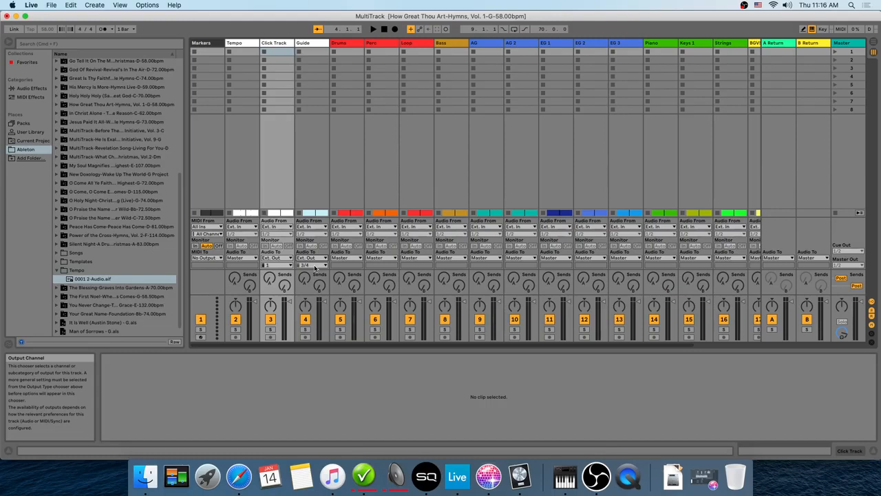
pyautogui.click(316, 266)
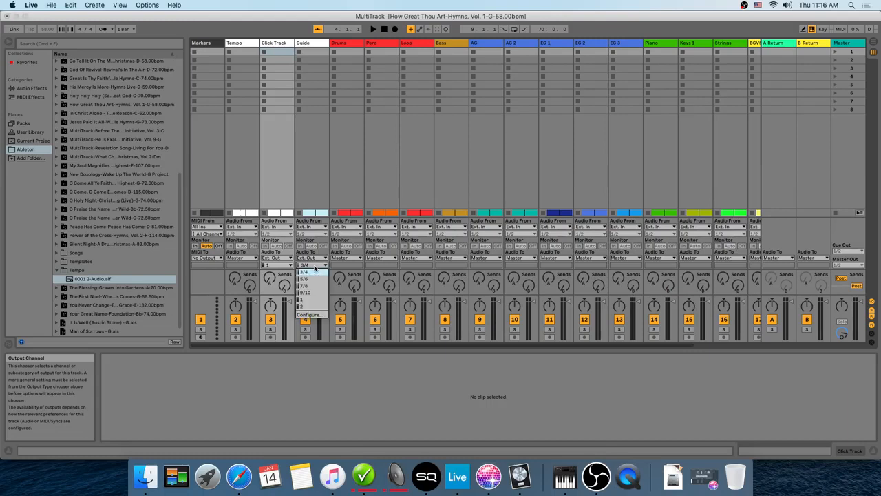
pyautogui.click(307, 300)
# - Route the audio of the Drums, Perc and Loop tracks to Ext. Out 3/4
pyautogui.click(346, 259)
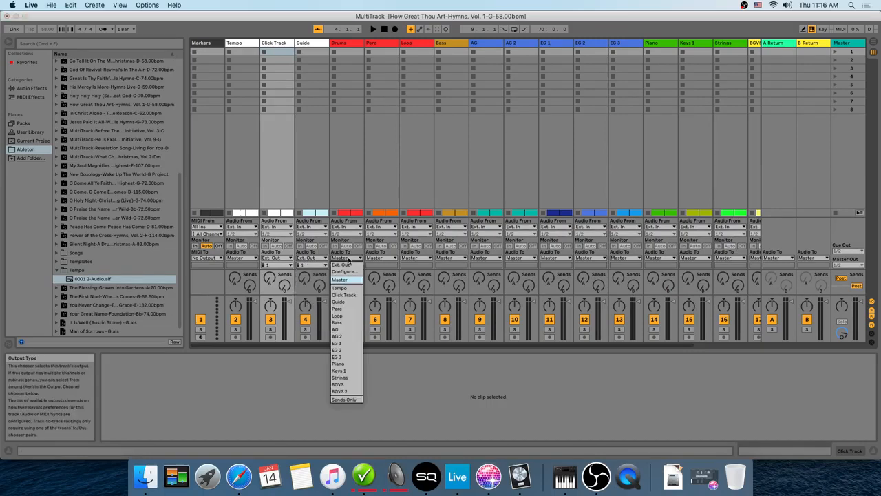
pyautogui.click(348, 267)
pyautogui.click(379, 258)
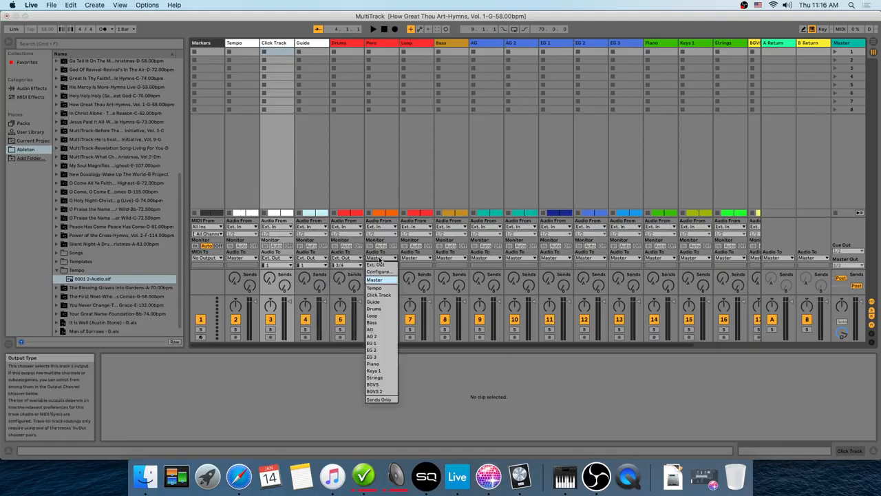
pyautogui.click(379, 265)
pyautogui.click(414, 258)
pyautogui.click(414, 264)
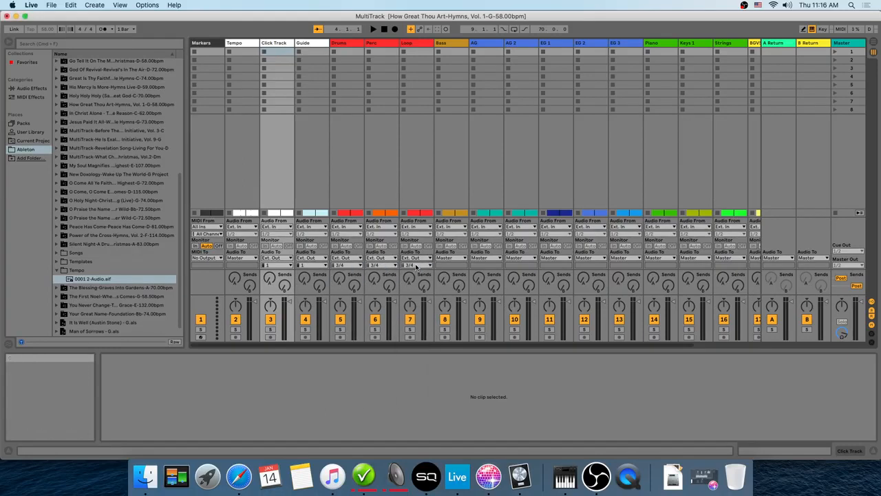
# - Route the Bass track's audio to Ext. Out, mono channel 2
pyautogui.click(455, 258)
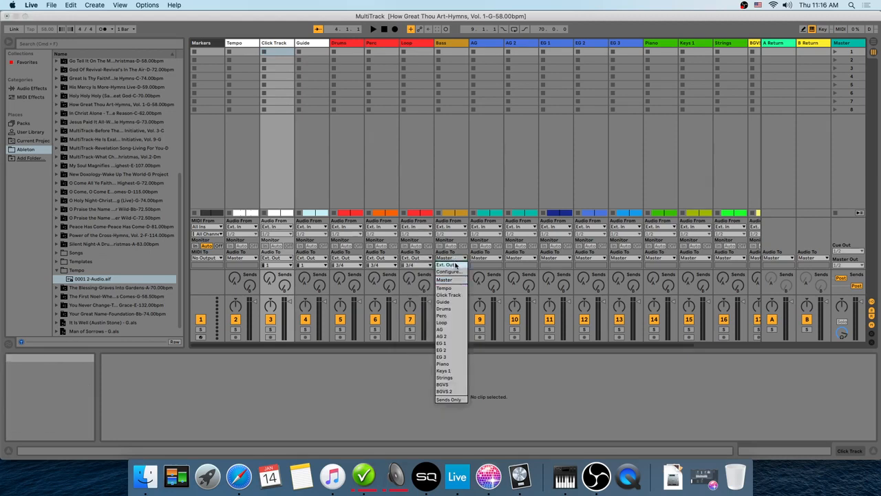
pyautogui.click(453, 265)
pyautogui.click(451, 265)
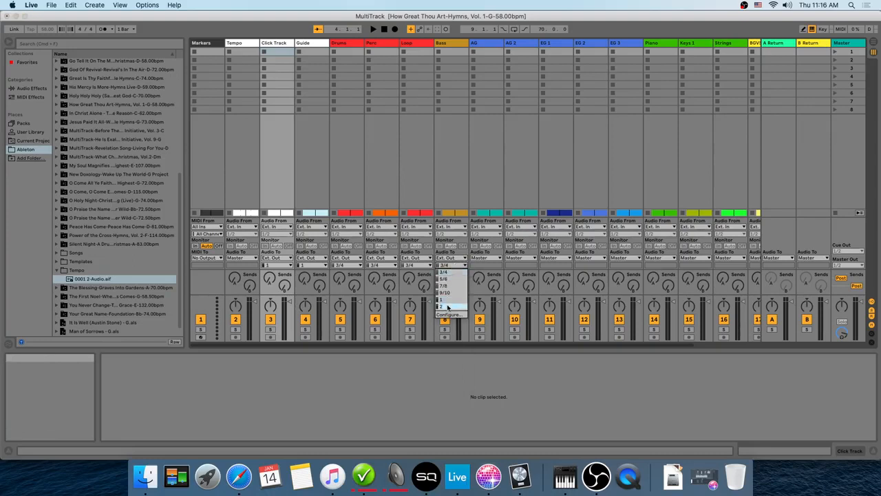
pyautogui.click(448, 307)
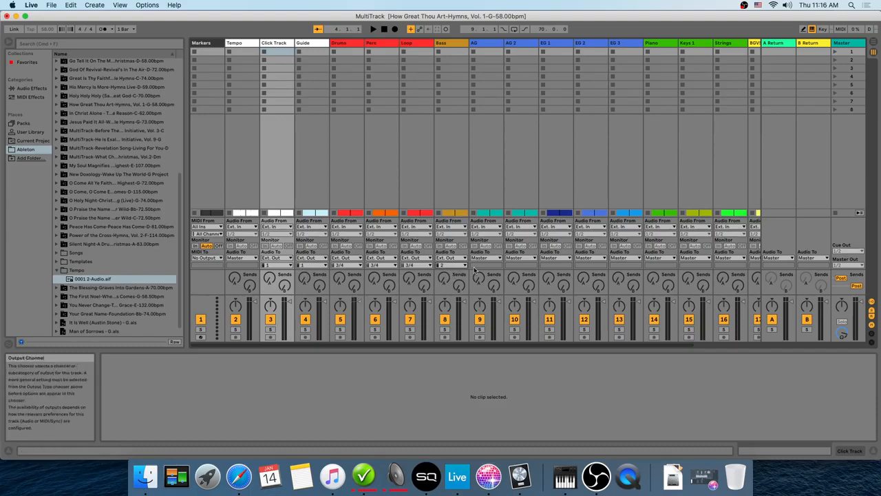
# - Route the audio of the AG and AG 2 tracks to Ext. Out with output channels 5/6
pyautogui.click(492, 258)
pyautogui.click(493, 264)
pyautogui.click(488, 265)
pyautogui.click(492, 281)
pyautogui.click(519, 258)
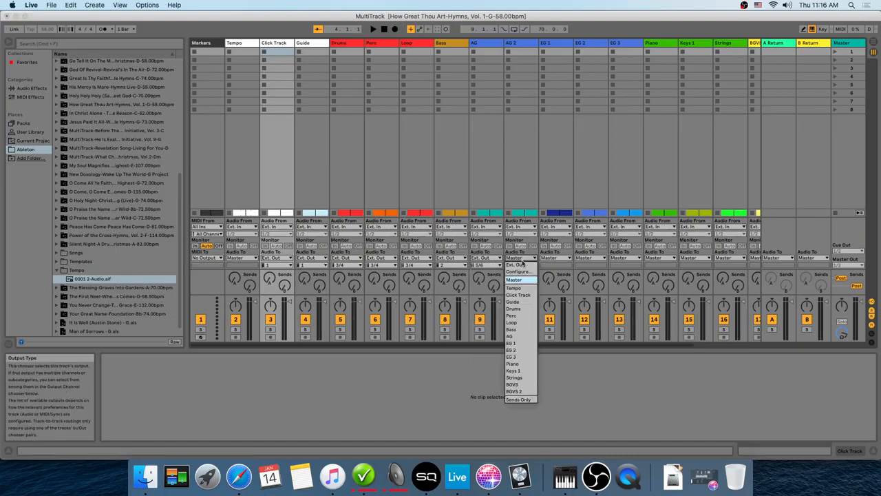
pyautogui.click(520, 265)
pyautogui.click(517, 265)
pyautogui.click(522, 279)
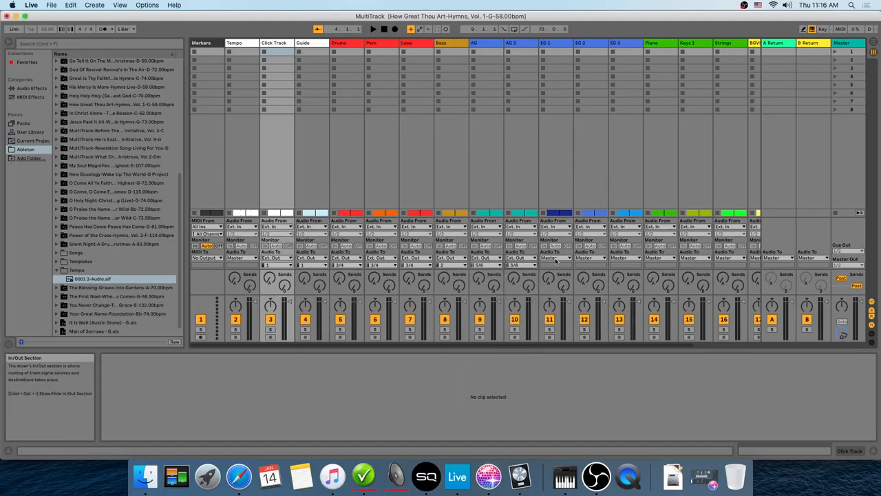
# - Route the audio of the EG 1, EG 2 and EG 3 tracks to Ext. Out with output channels 5/6
pyautogui.click(554, 258)
pyautogui.click(554, 265)
pyautogui.click(553, 265)
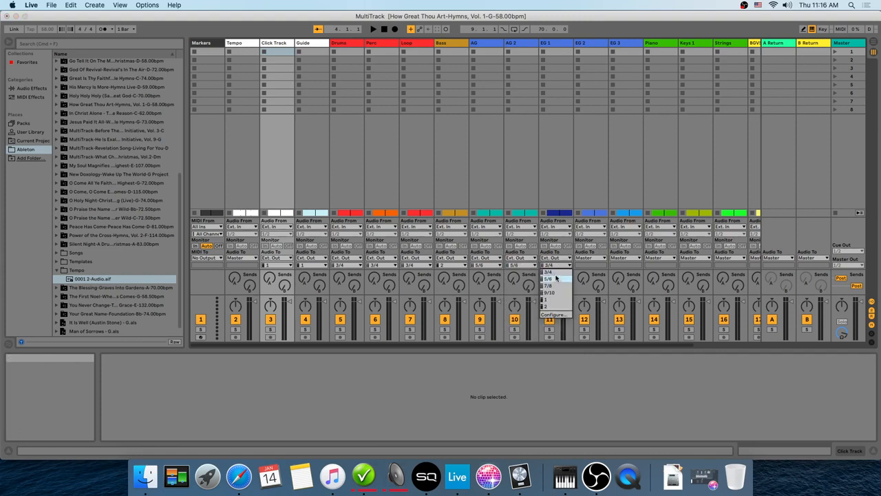
pyautogui.click(548, 278)
pyautogui.click(590, 258)
pyautogui.click(590, 264)
pyautogui.click(584, 266)
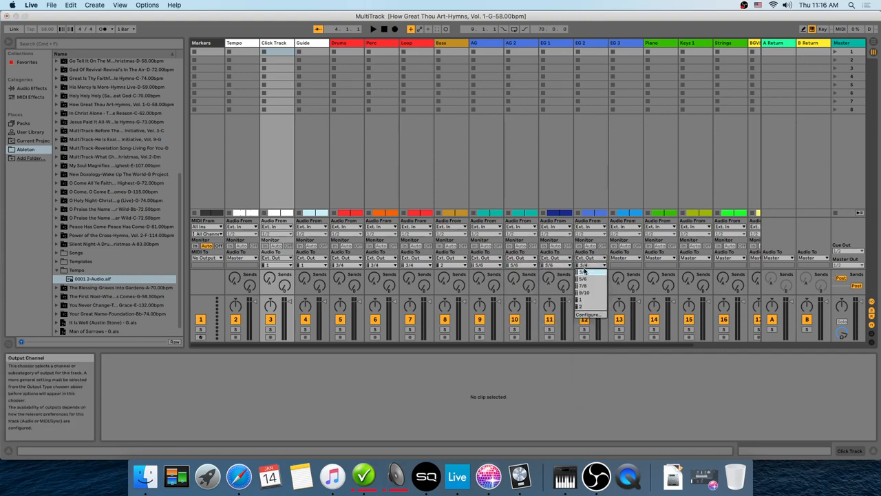
pyautogui.click(585, 279)
pyautogui.click(625, 258)
pyautogui.click(625, 265)
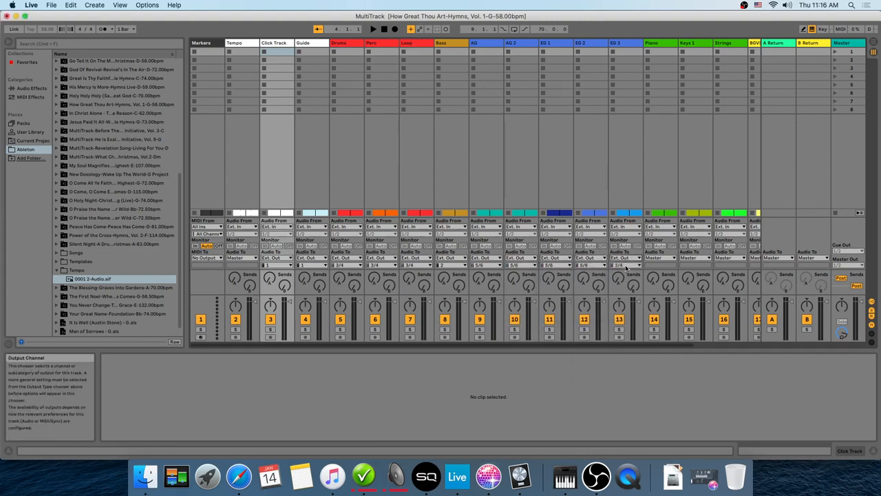
pyautogui.click(619, 265)
pyautogui.click(619, 279)
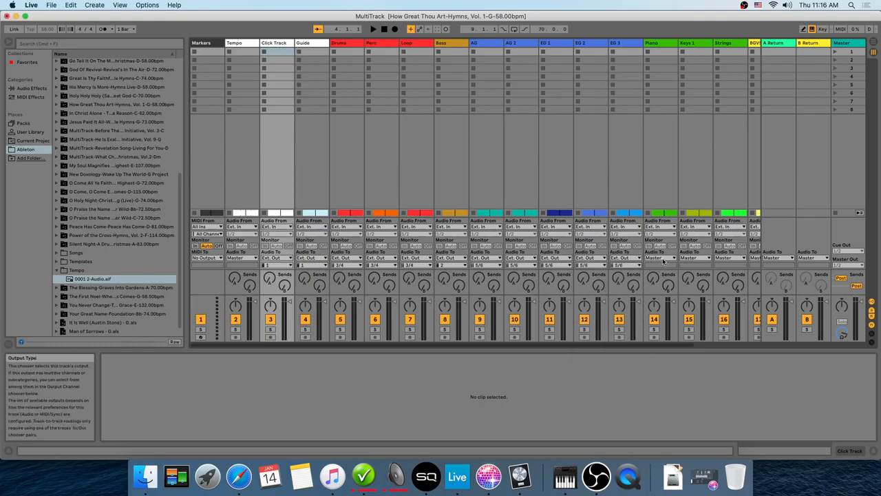
# - Route the audio of the Piano, Keys 1 and Strings tracks to Ext. Out with output channels 7/8
pyautogui.click(662, 259)
pyautogui.click(663, 266)
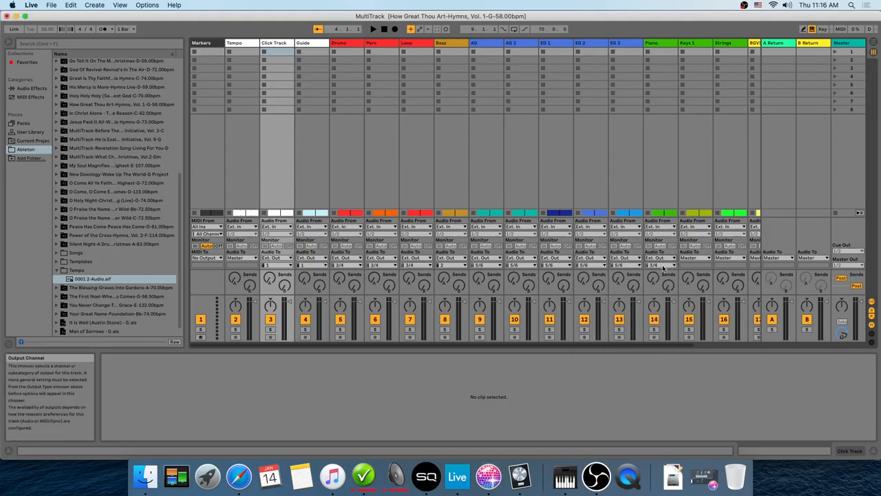
pyautogui.click(657, 266)
pyautogui.click(666, 286)
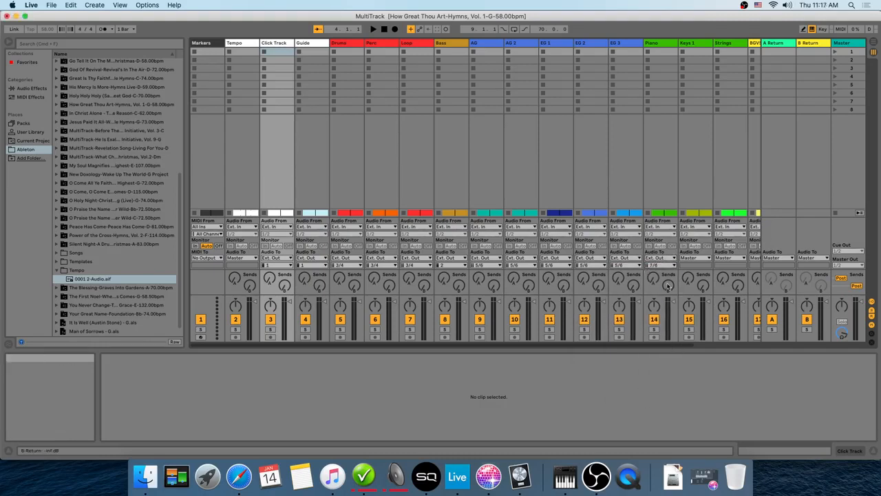
pyautogui.click(698, 259)
pyautogui.click(697, 266)
pyautogui.click(692, 265)
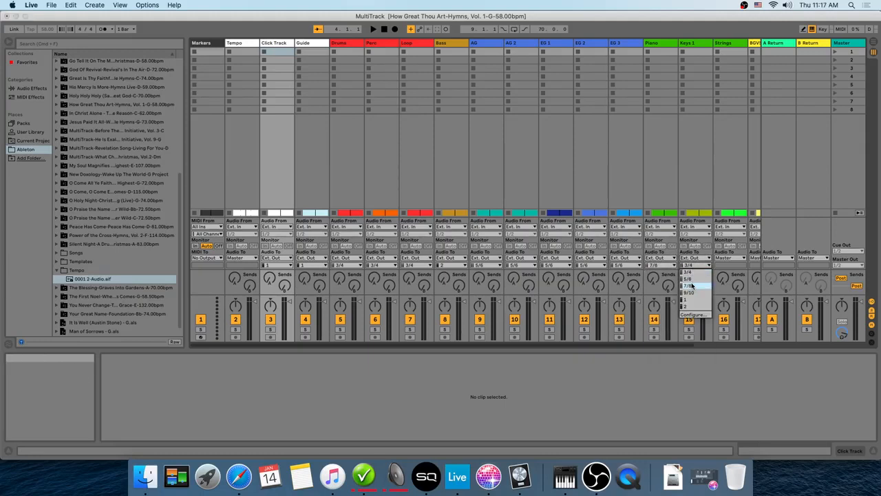
pyautogui.click(687, 286)
pyautogui.click(728, 259)
pyautogui.click(728, 265)
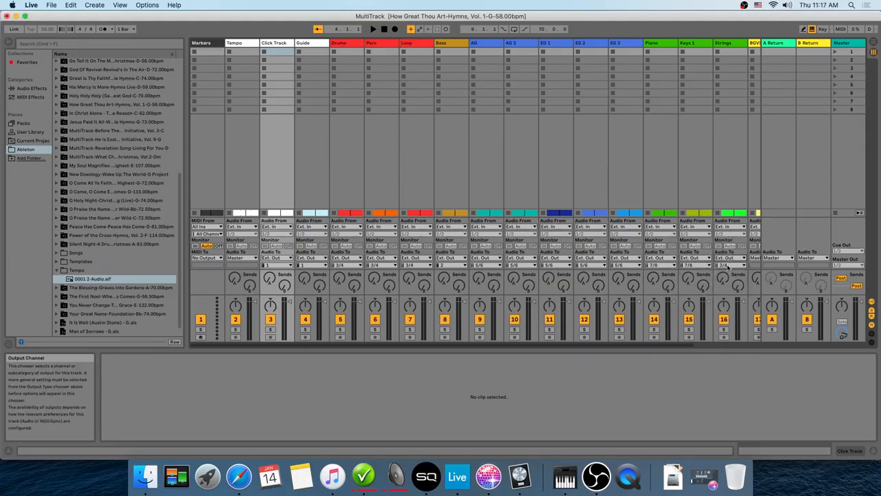
pyautogui.click(728, 266)
pyautogui.click(728, 285)
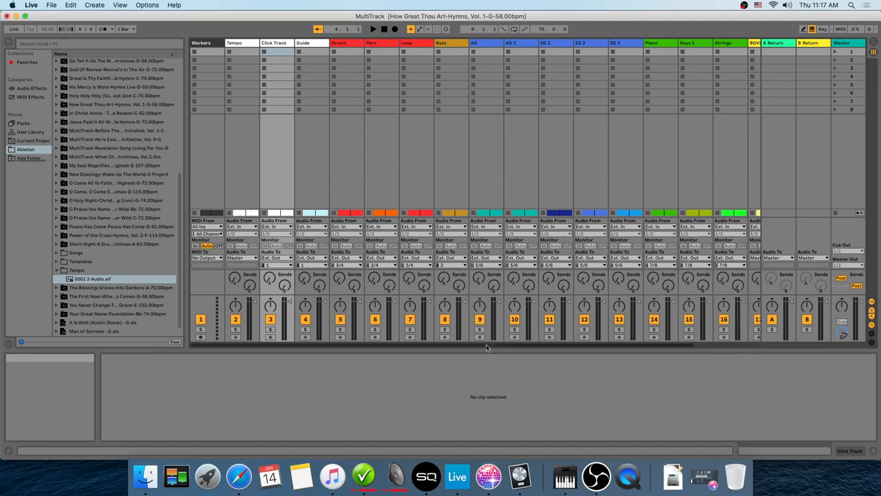
# - Route the audio of the BGVS and BGVS 2 tracks to Ext. Out with output channels 9/10
pyautogui.hscroll(2, 486, 348)
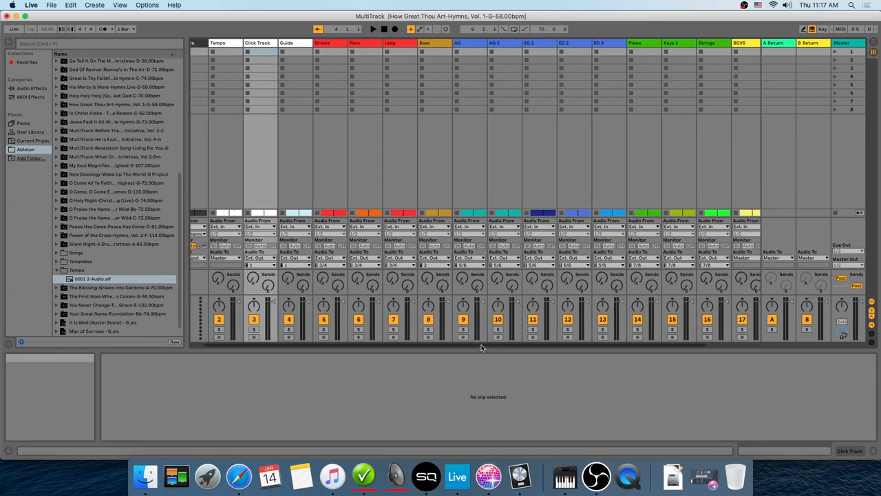
pyautogui.moveTo(475, 348); pyautogui.dragTo(570, 348)
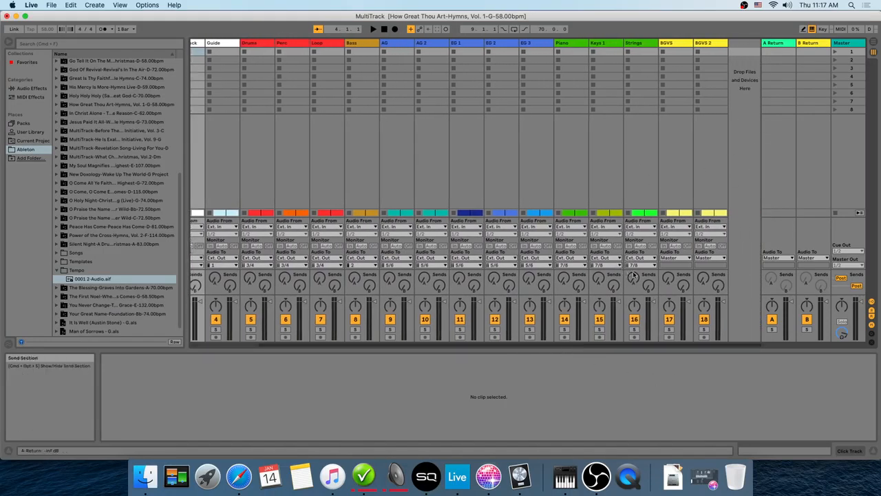
pyautogui.click(680, 260)
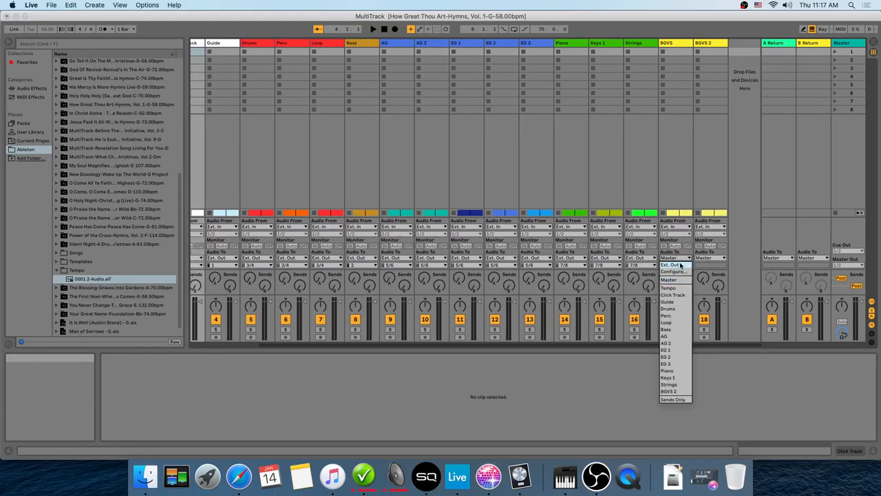
pyautogui.click(681, 266)
pyautogui.click(681, 266)
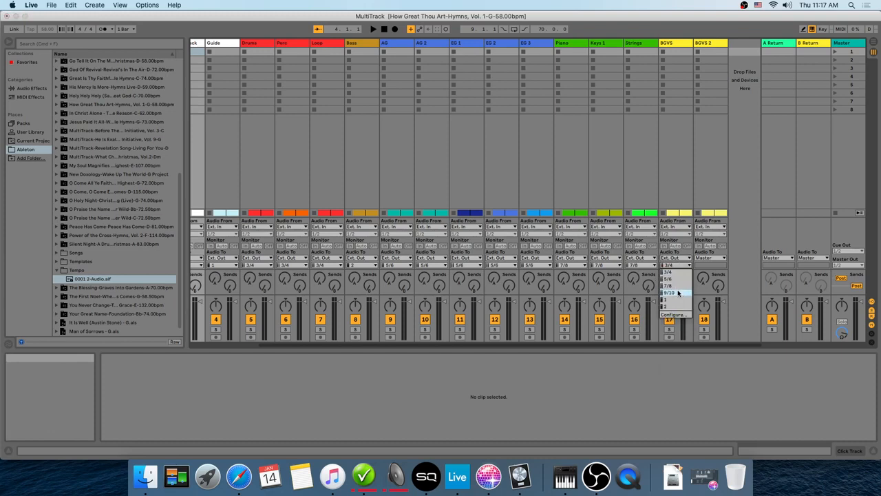
pyautogui.click(678, 293)
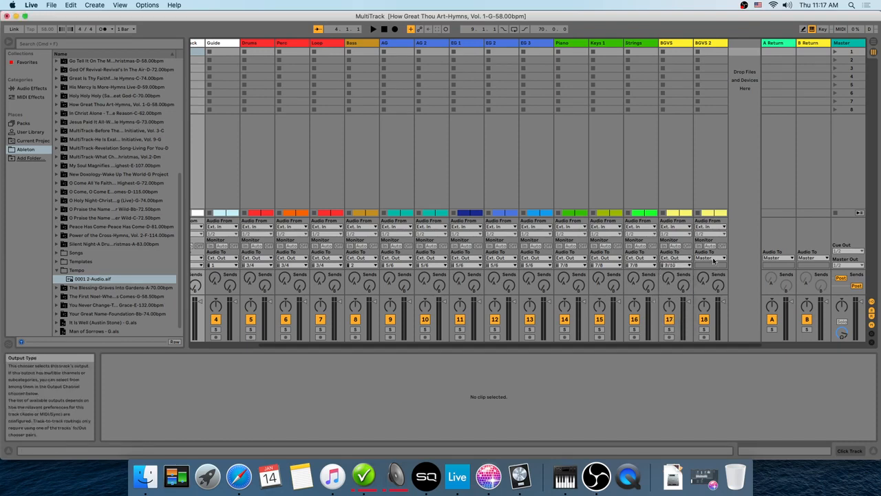
pyautogui.click(712, 265)
pyautogui.click(713, 265)
pyautogui.click(713, 264)
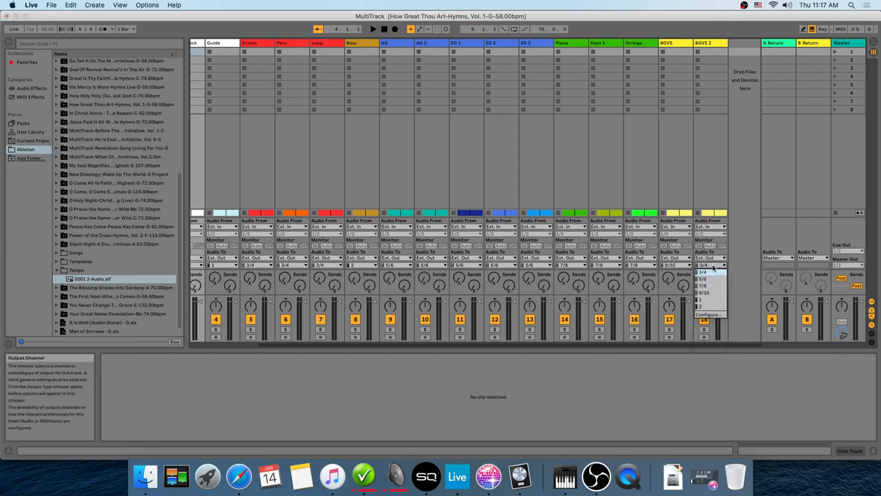
pyautogui.click(708, 294)
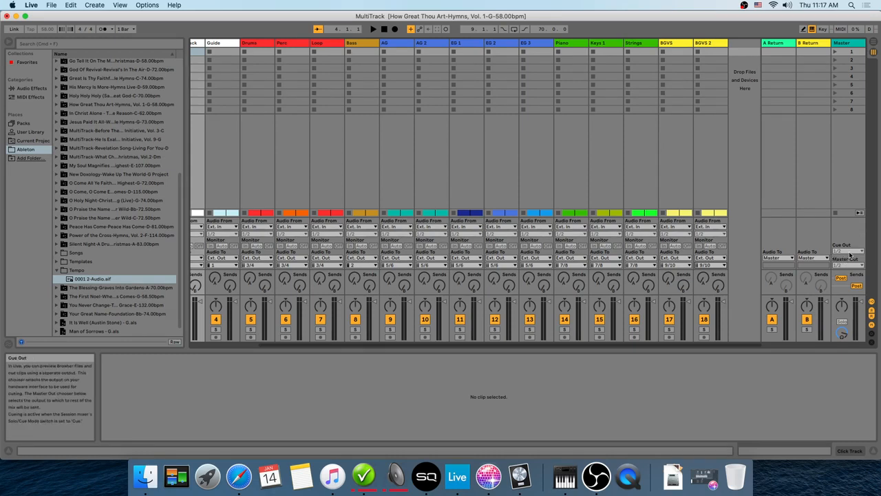
# - Set the Master track's Cue Out to mono channel 1 and check it against the Click Track and Guide outputs
pyautogui.click(849, 252)
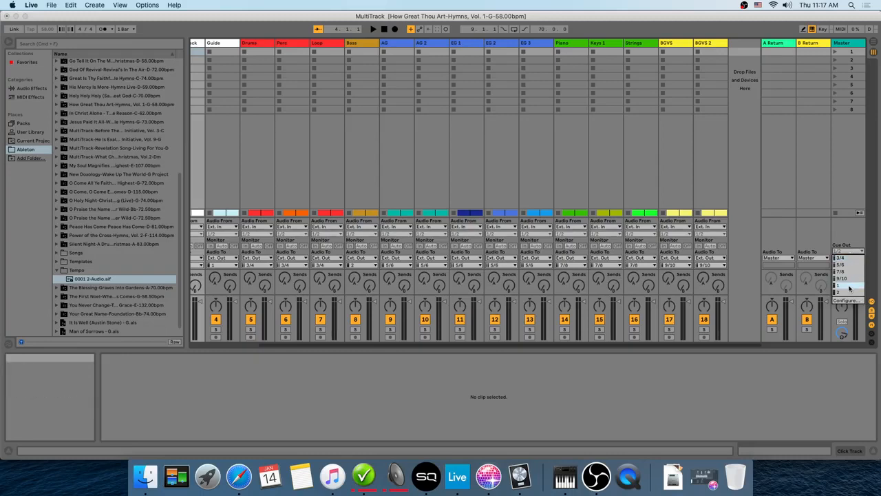
pyautogui.click(849, 288)
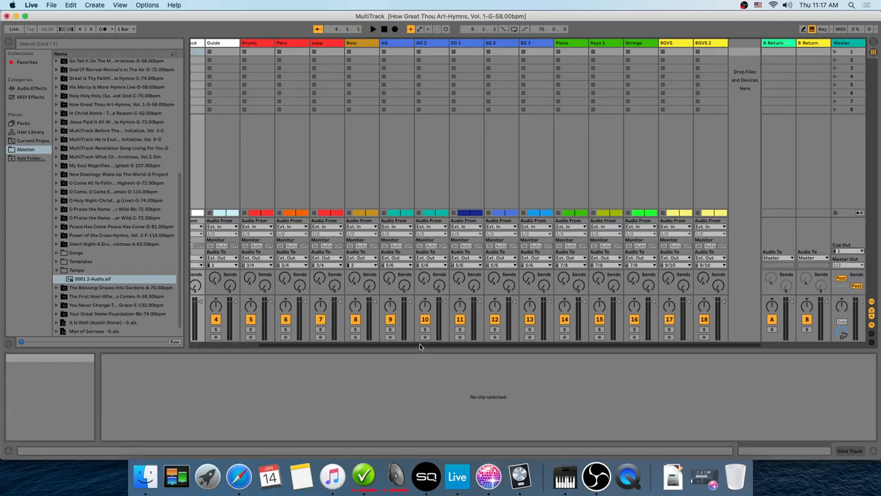
pyautogui.moveTo(419, 342); pyautogui.dragTo(306, 342)
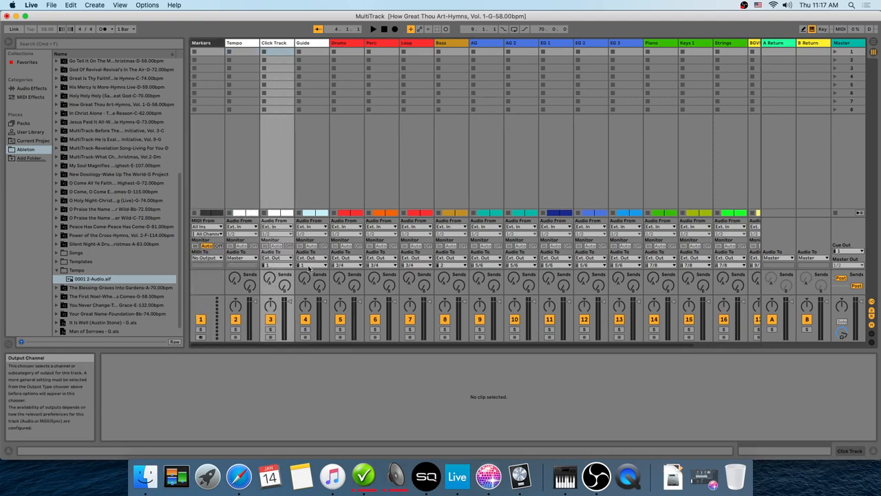
pyautogui.moveTo(370, 346); pyautogui.dragTo(539, 358)
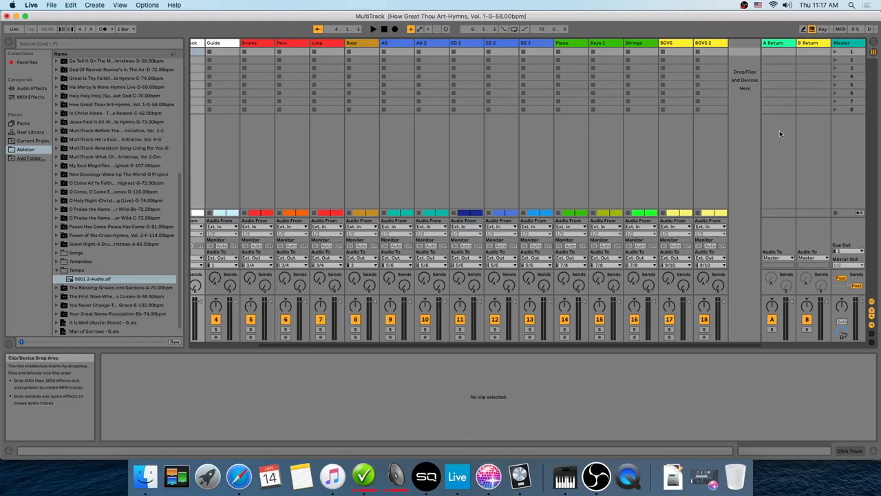
# - Switch to the Arrangement View, return the playback position to the song's start, and mute the Drums, Bass and AG tracks
pyautogui.click(873, 43)
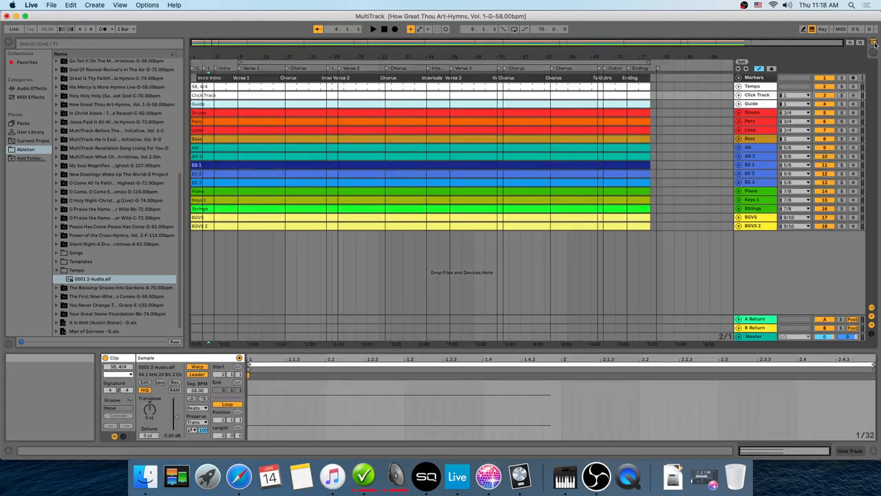
pyautogui.click(384, 32)
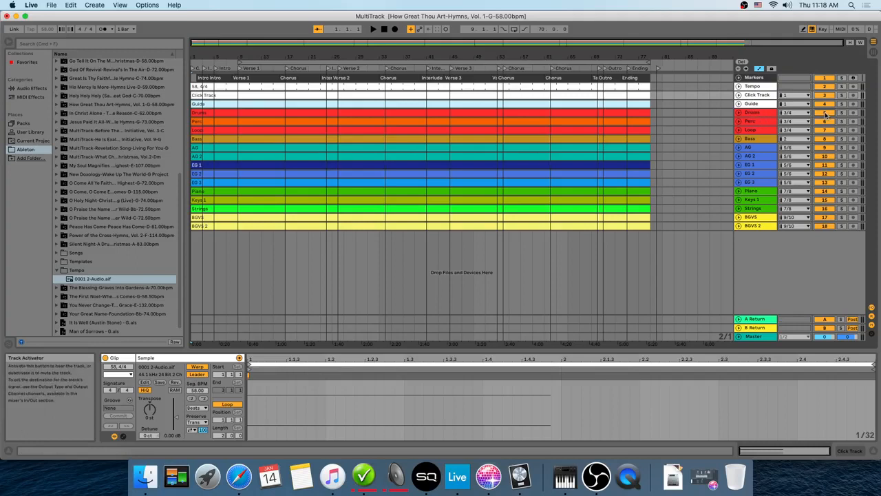
pyautogui.click(825, 149)
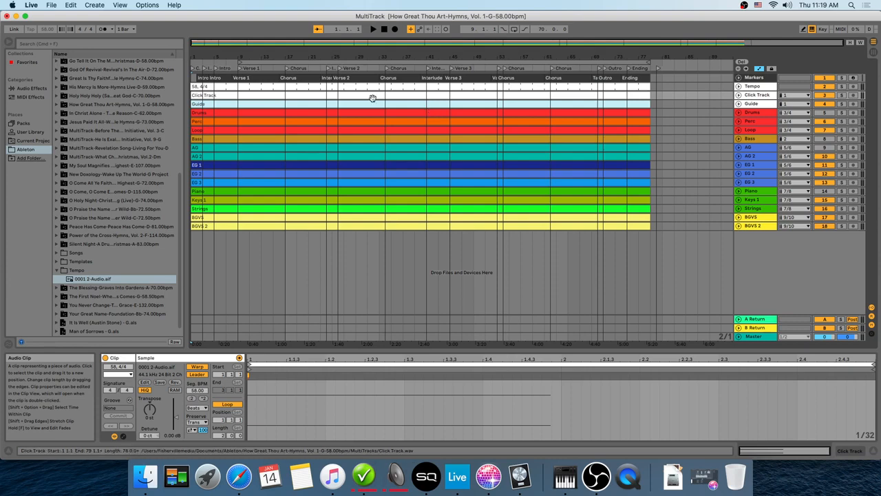
# - Play the opening bars of the arrangement, stop playback and return to the song's start
pyautogui.click(374, 30)
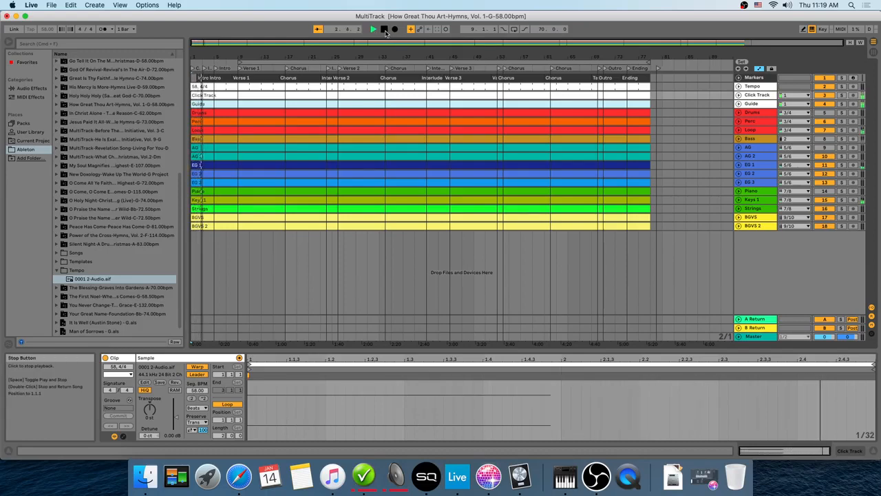
pyautogui.click(385, 30)
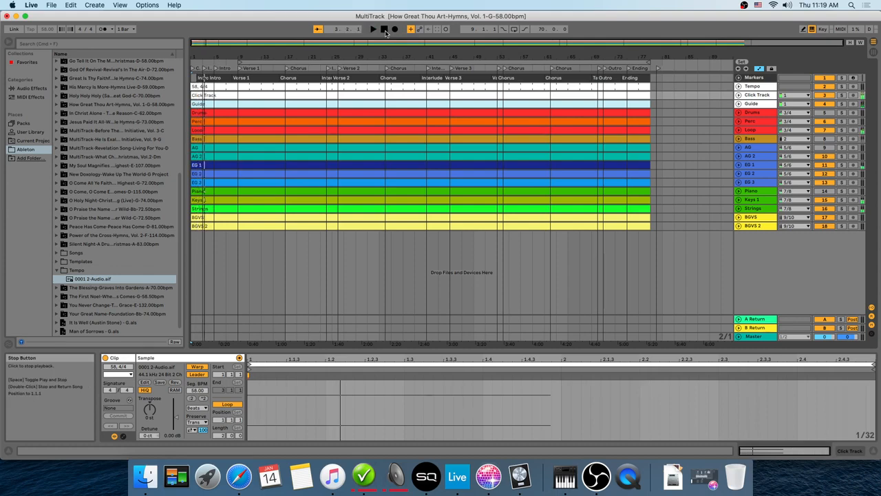
pyautogui.click(385, 31)
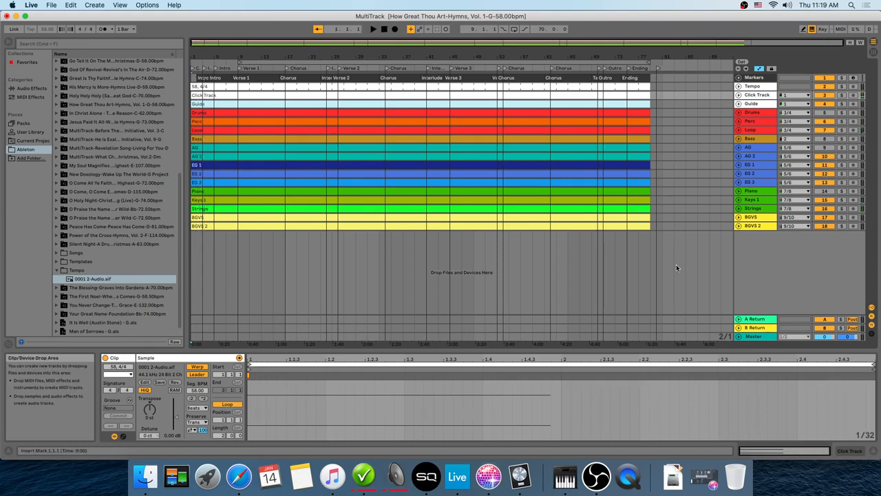